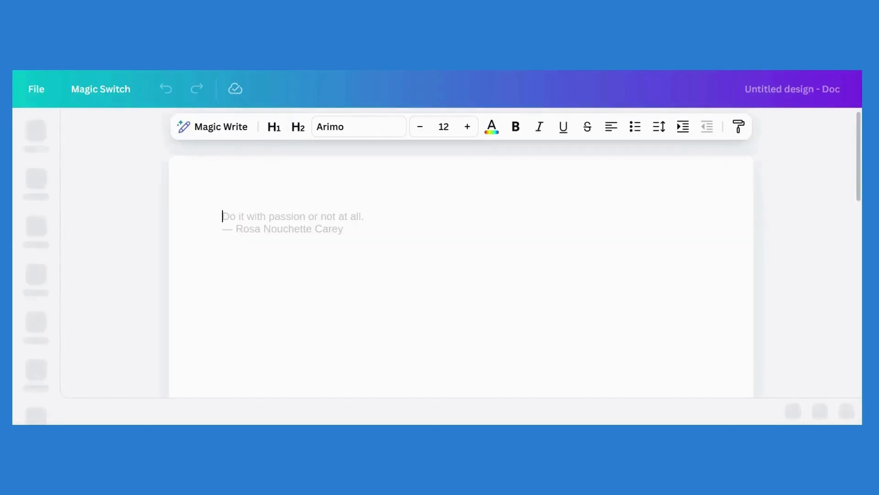
Ask Magic Write to 'suggest titles for an ebook on personal growth' and generate suggestions.
click(205, 129)
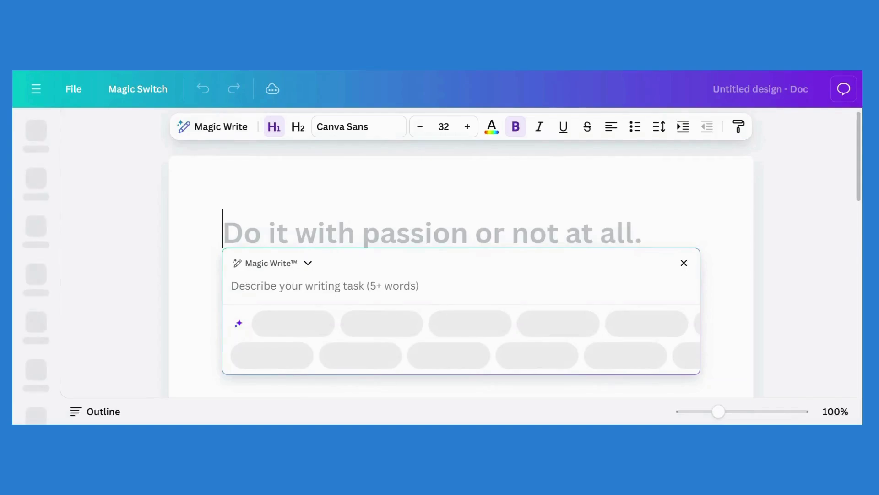
text(suggest)
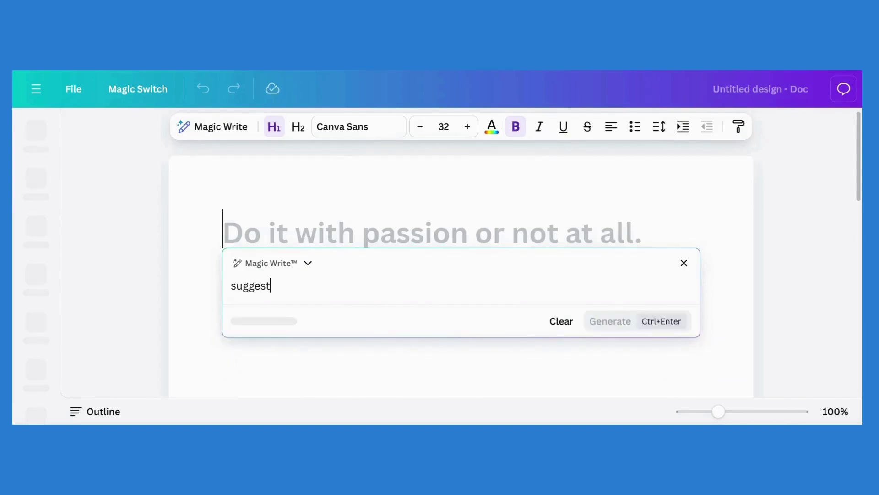
text( tiles)
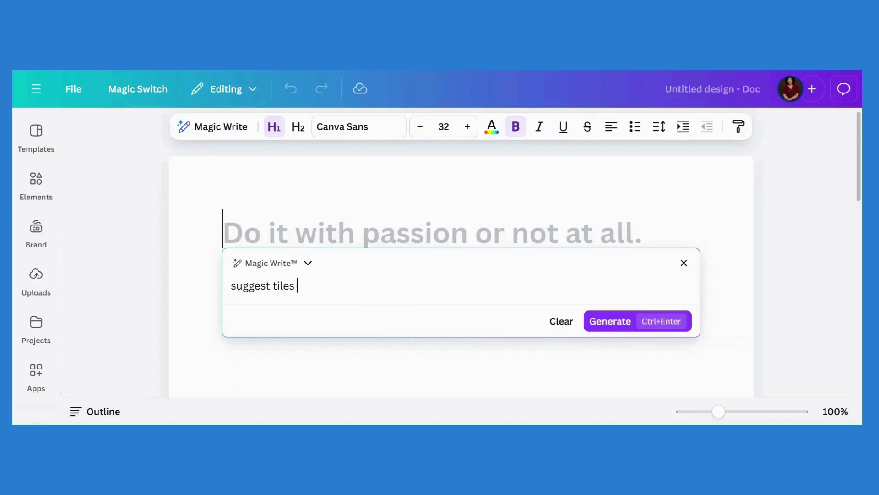
key(BackSpace)
key(BackSpace)
key(BackSpace)
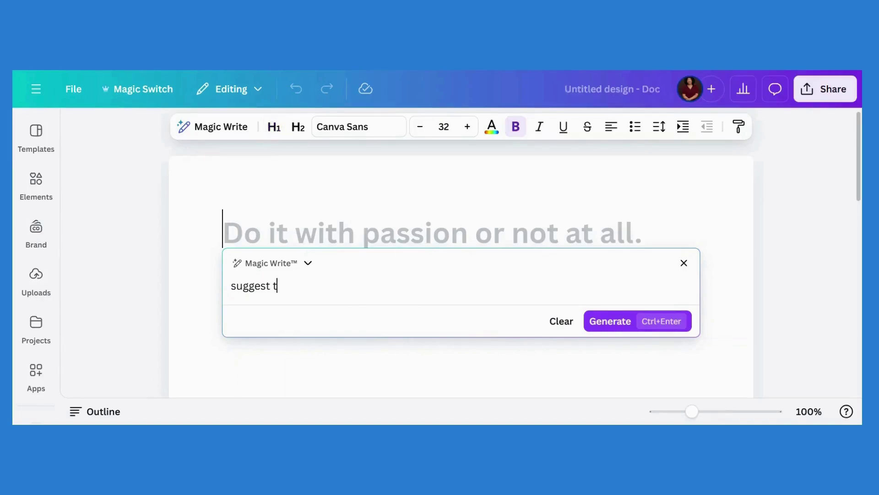
text(tles for an ebook on )
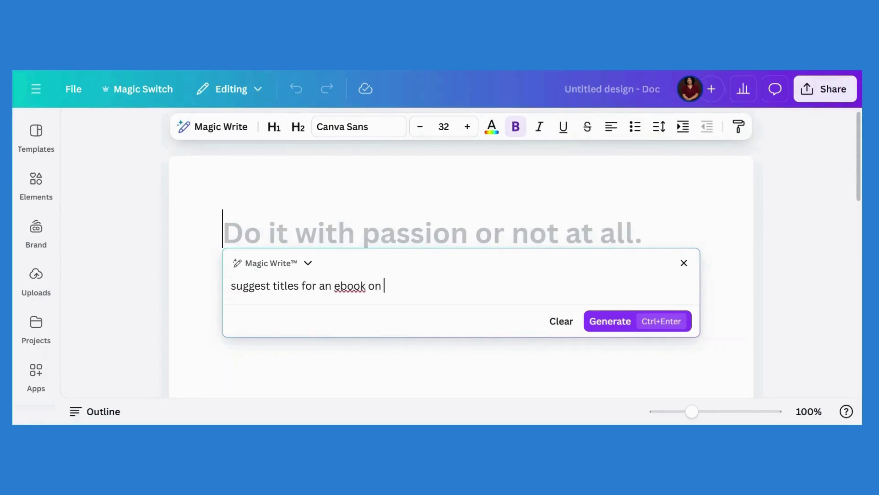
text(personal growth)
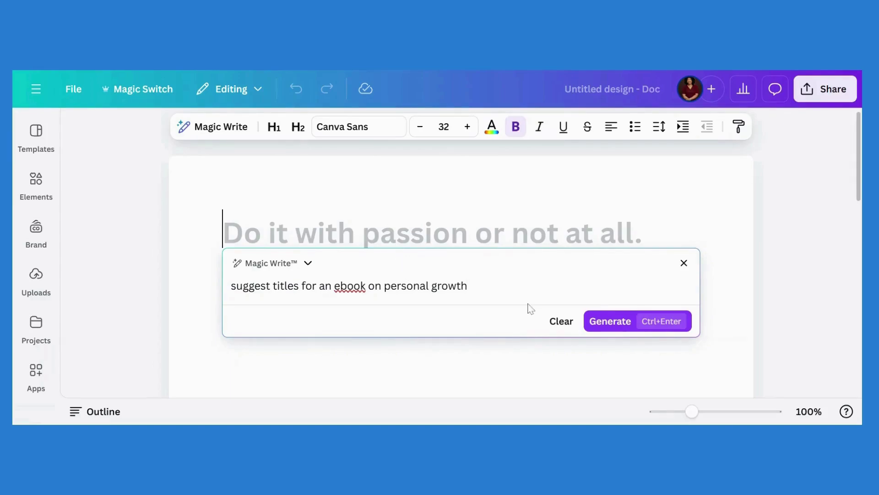
click(623, 328)
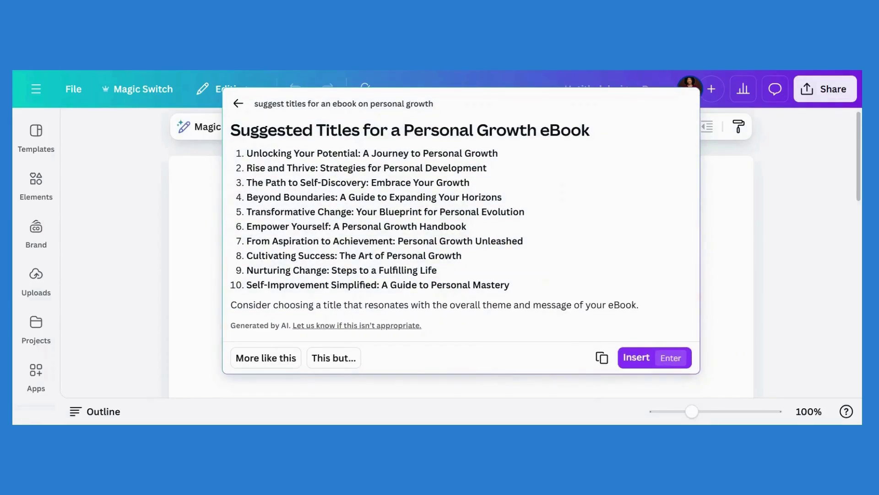
Insert the ten suggested titles and select title 6, 'Empower Yourself: A Personal Growth Handbook'.
click(635, 357)
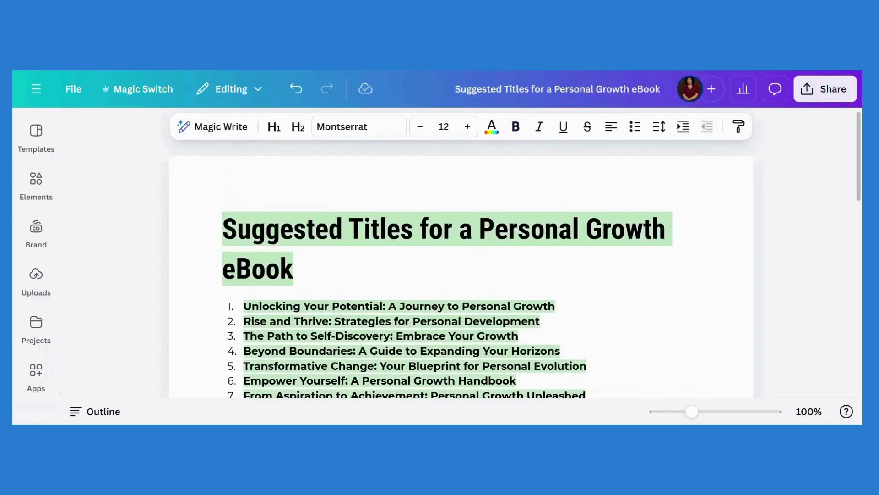
scroll(859, 183, down, 3)
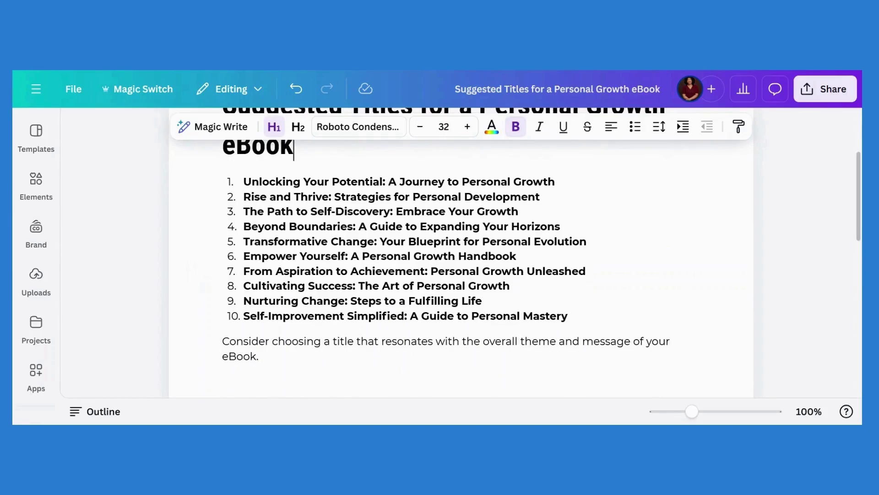
drag(243, 256, 516, 256)
key(ctrl+c)
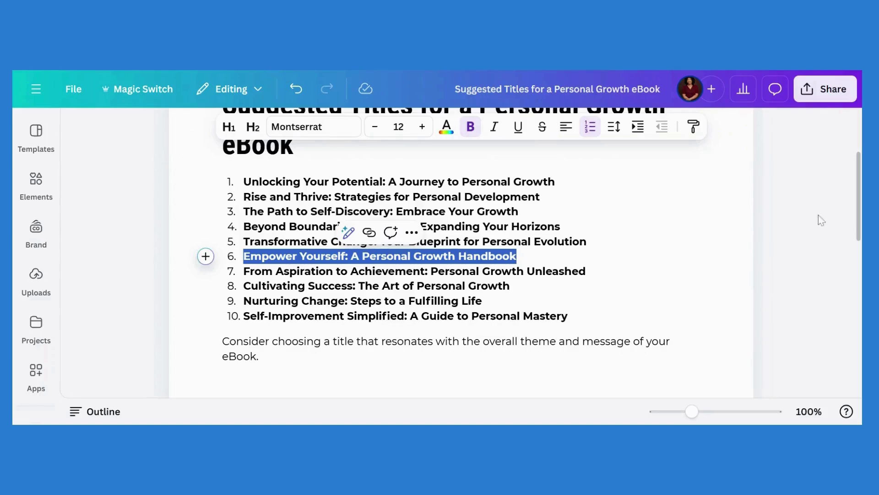
scroll(858, 231, down, 3)
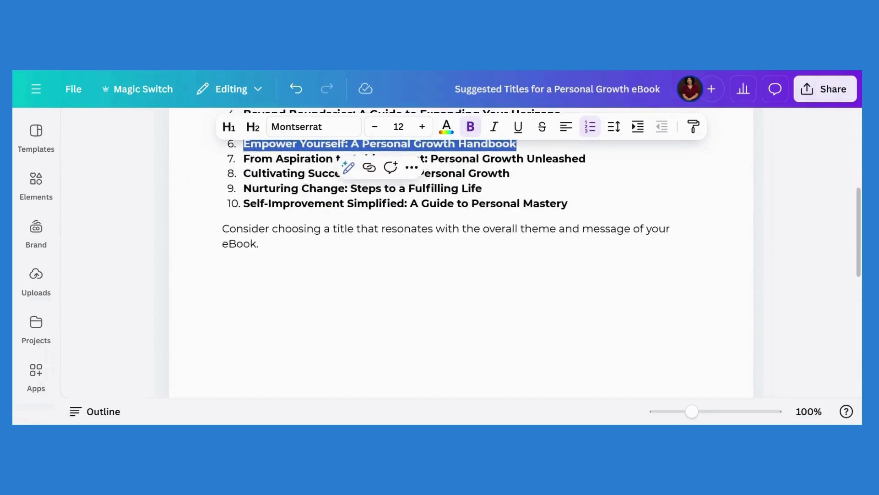
On a new line, have Magic Write generate and insert a table of contents for the pasted title.
click(259, 243)
key(Return)
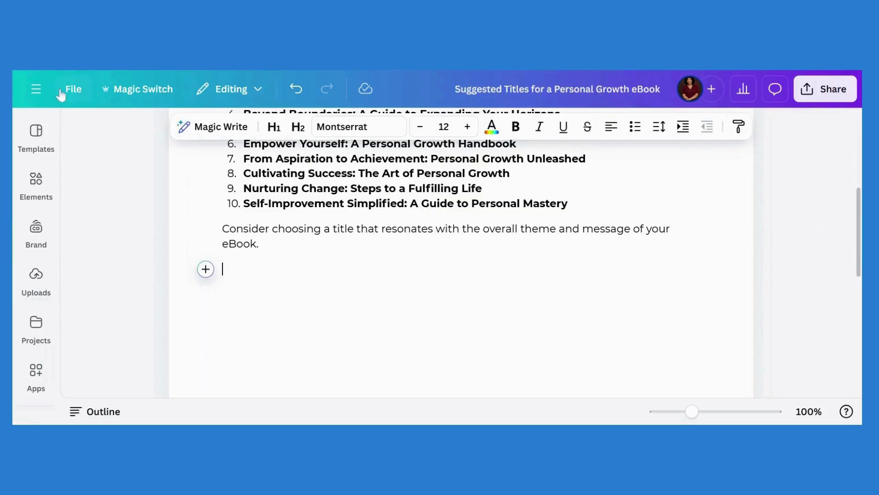
click(200, 127)
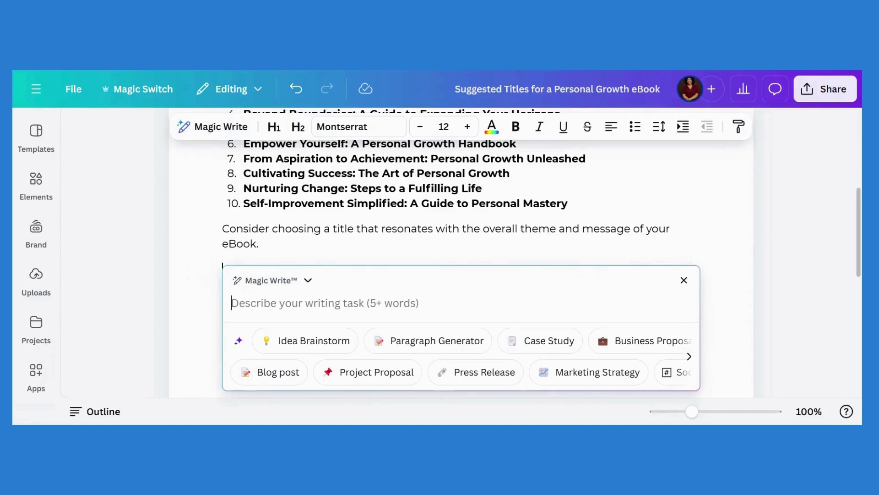
text(G)
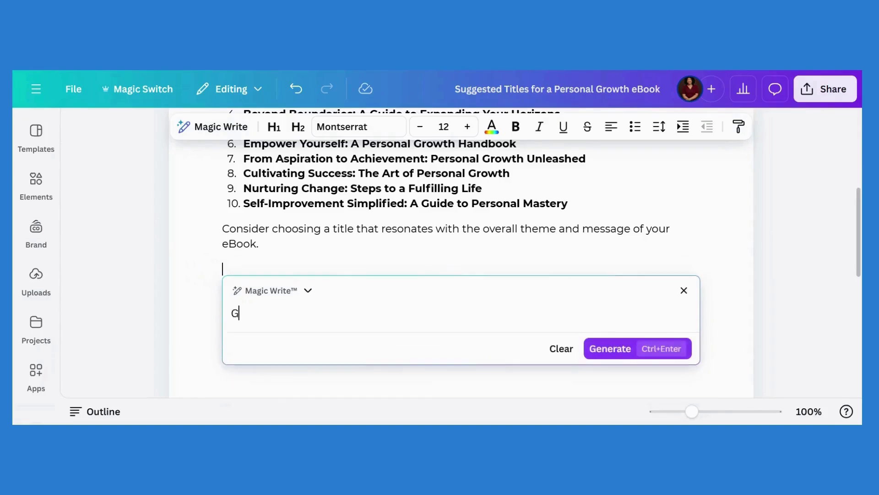
text(enerate the table )
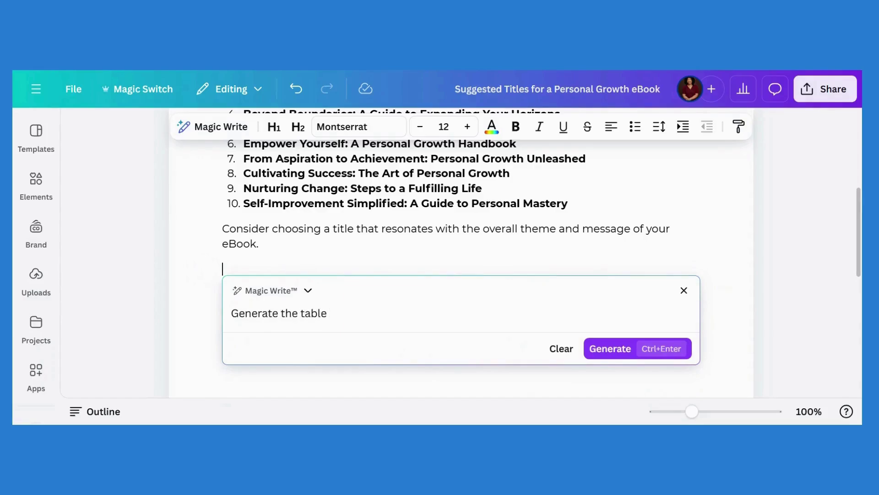
text(of content for)
key(BackSpace)
text(on the title)
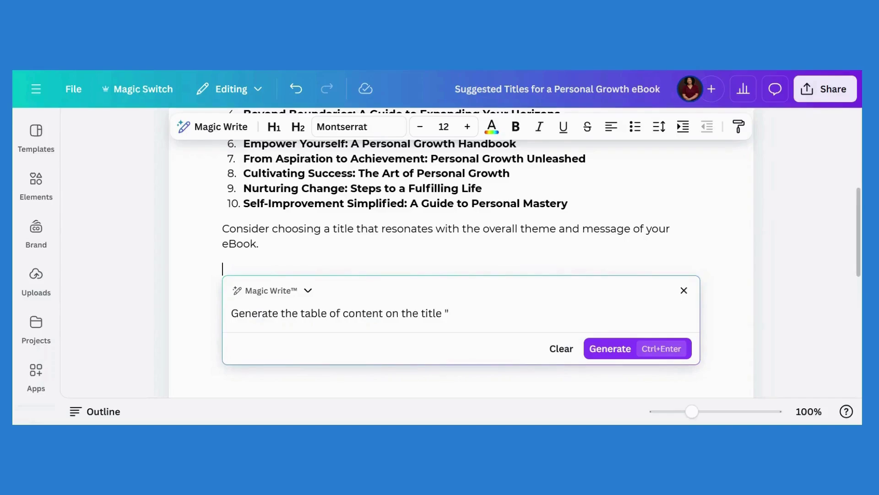
key(ctrl+v)
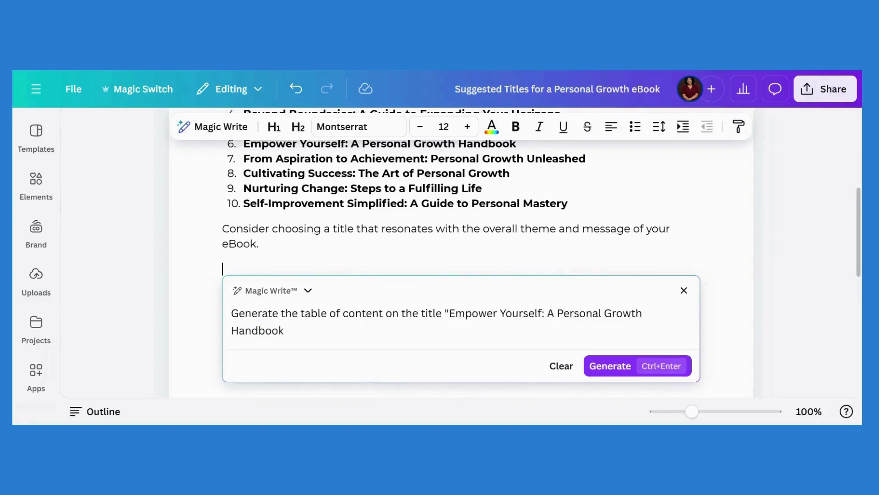
click(613, 366)
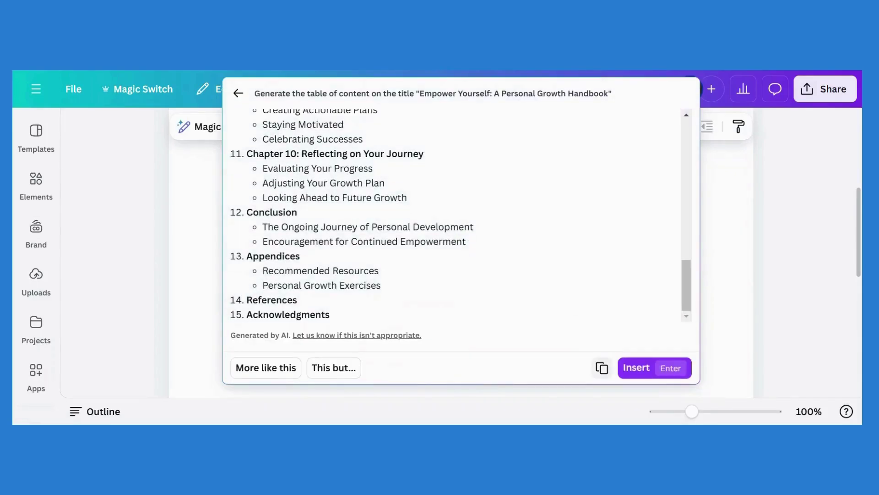
click(635, 369)
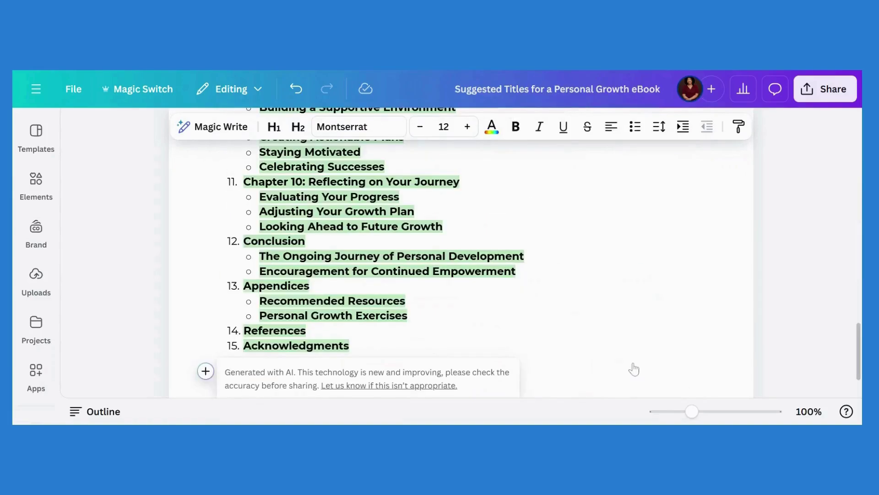
Review the table of contents and start a new empty line after Acknowledgments.
drag(860, 352, 860, 247)
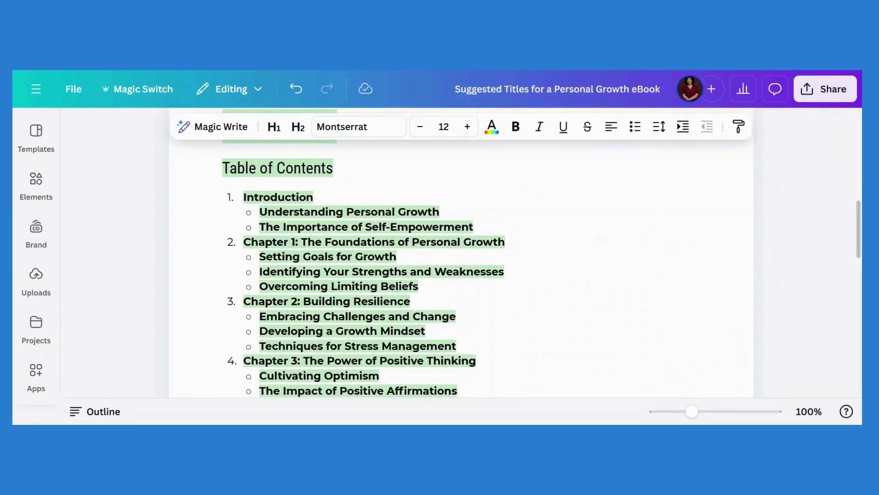
scroll(458, 256, down, 3)
scroll(458, 256, up, 7)
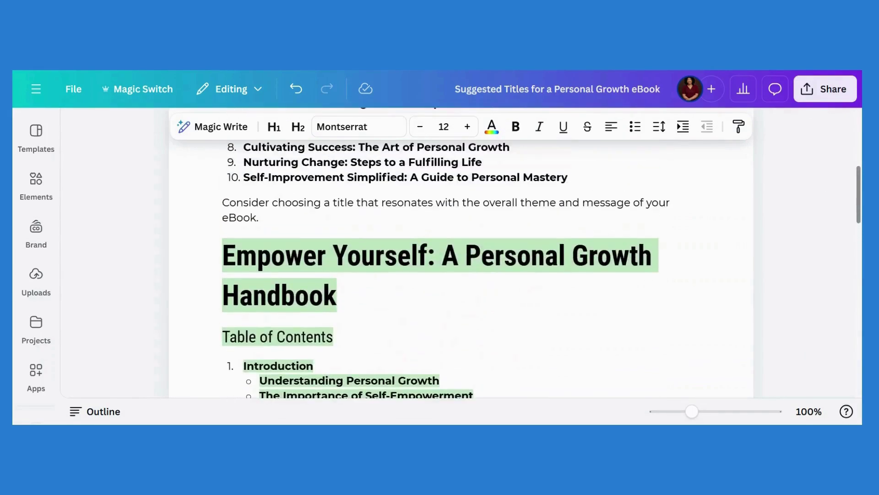
click(337, 295)
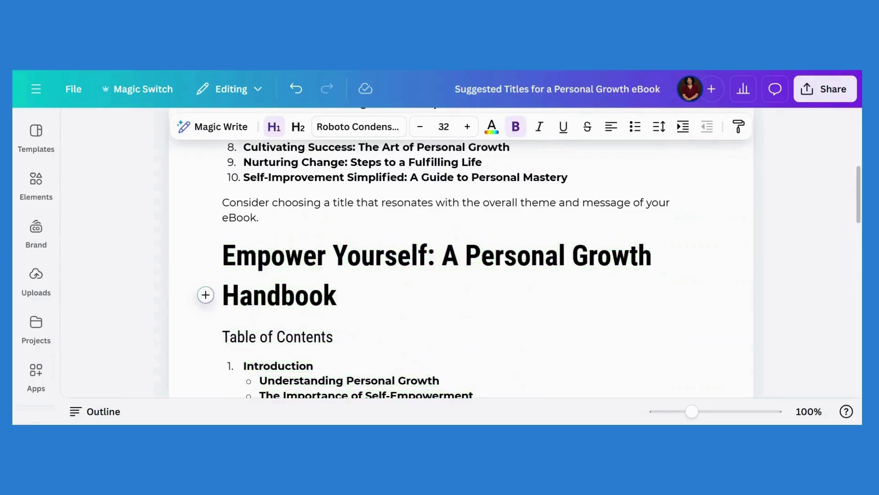
scroll(458, 257, down, 10)
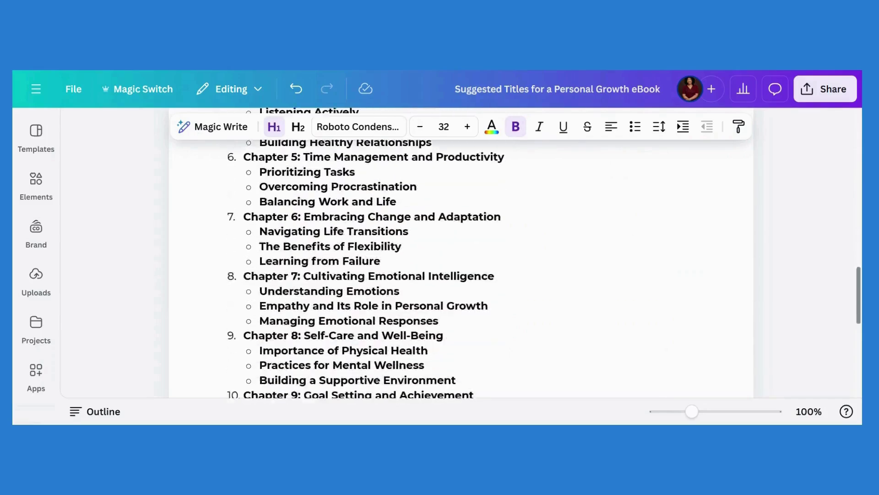
click(222, 320)
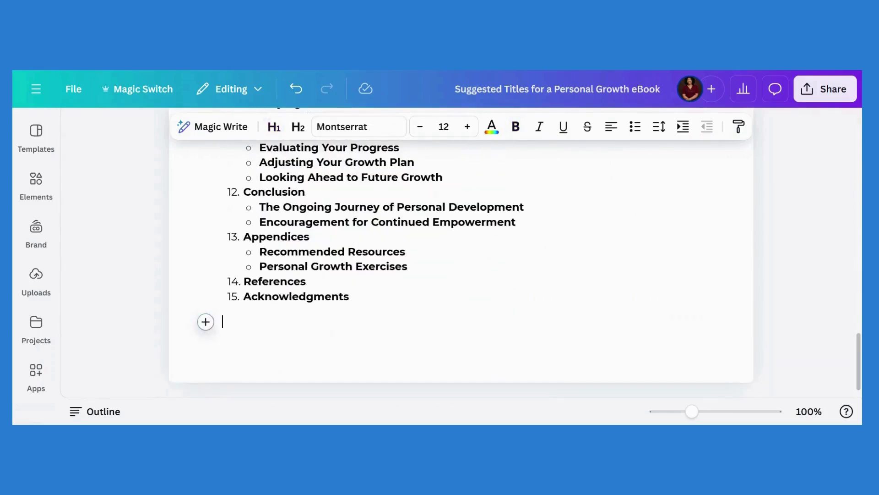
key(Return)
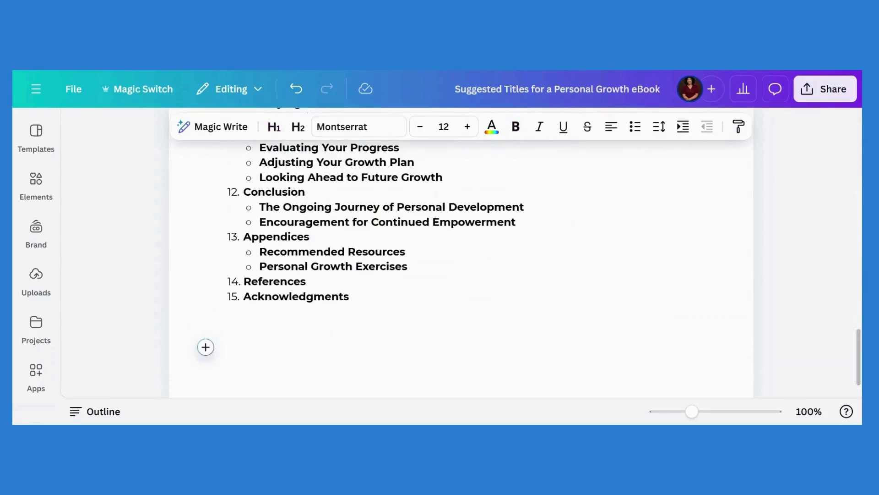
Generate and insert an introduction with the Magic Write prompt 'Generate the introduction'.
click(210, 131)
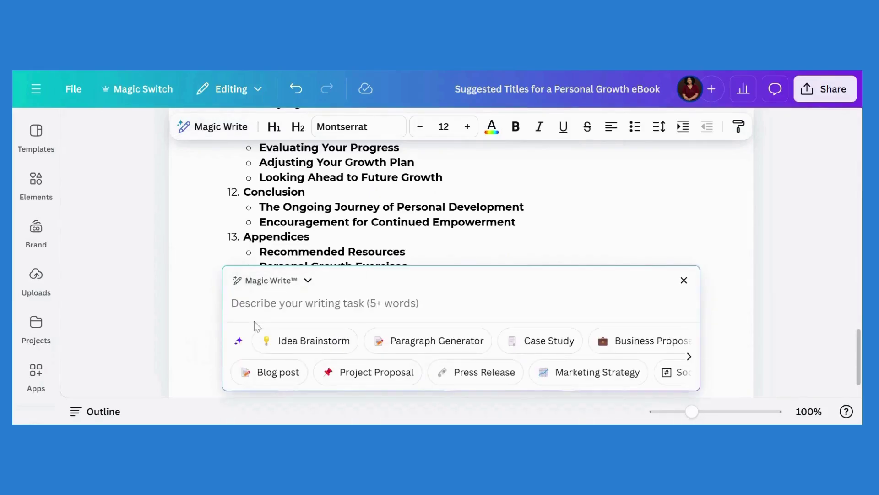
text(Gene)
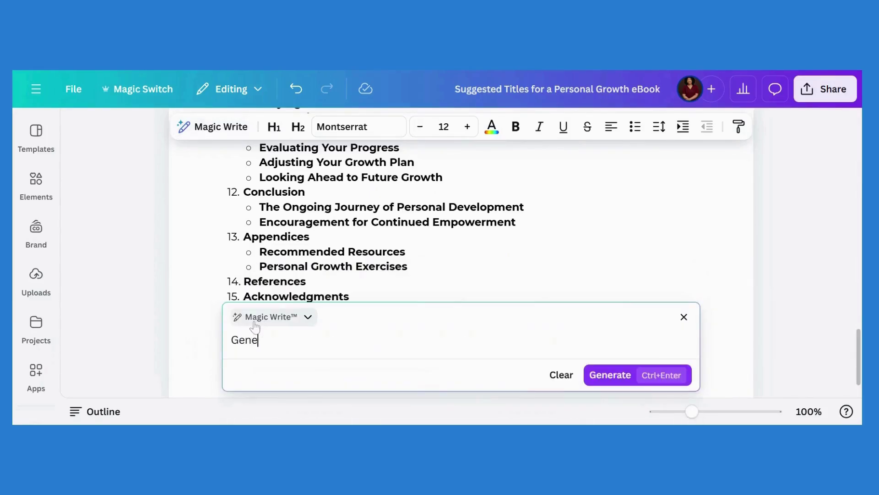
text(rate the introduct)
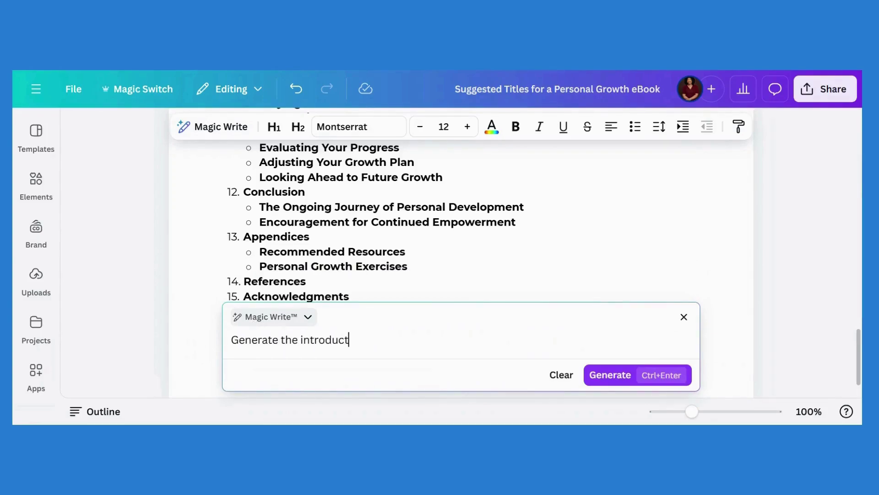
text(ion)
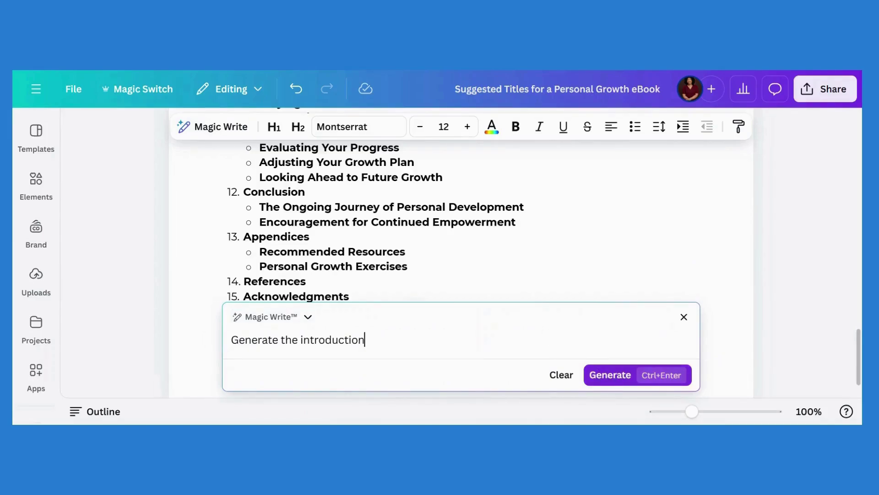
click(620, 373)
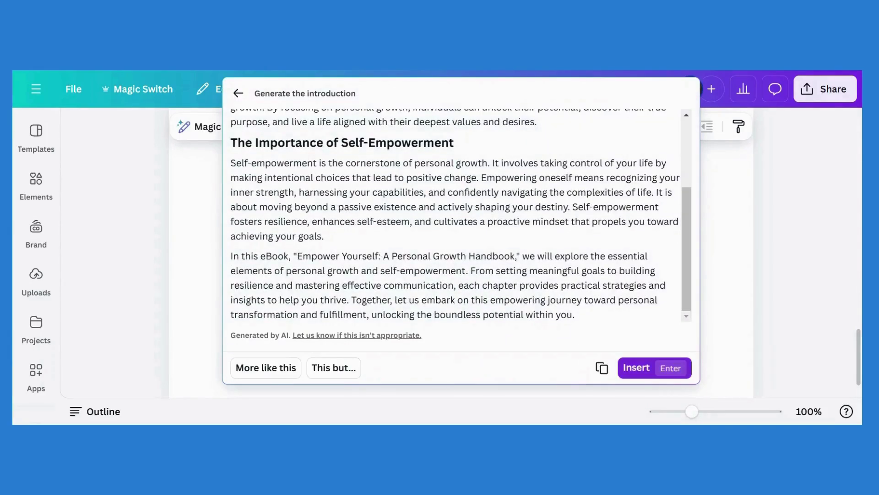
click(641, 368)
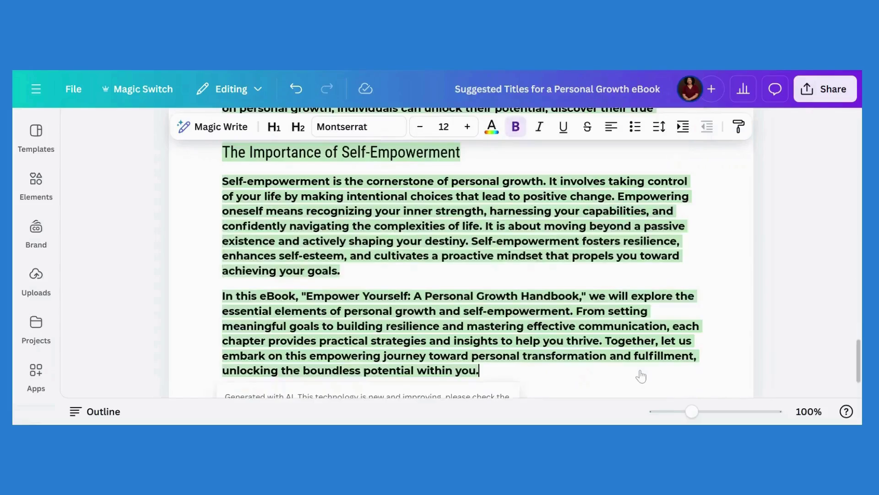
Scroll through the inserted introduction and place the caret at its end.
scroll(780, 266, up, 10)
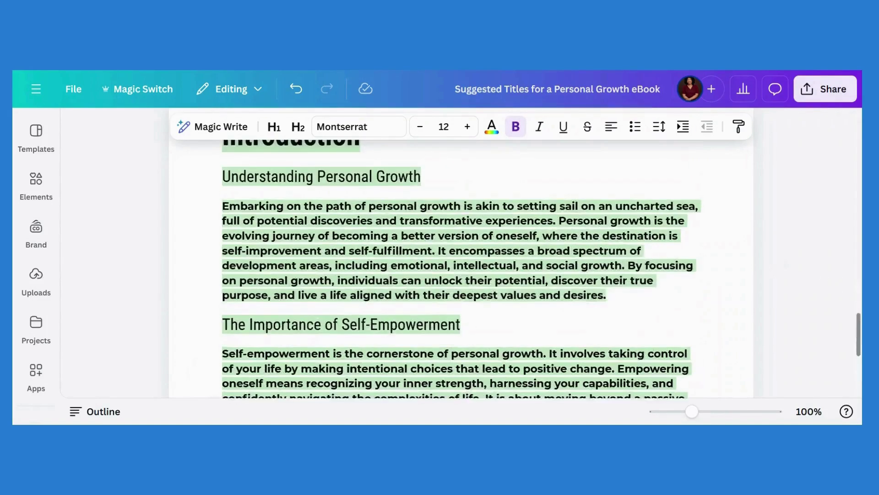
scroll(461, 252, up, 10)
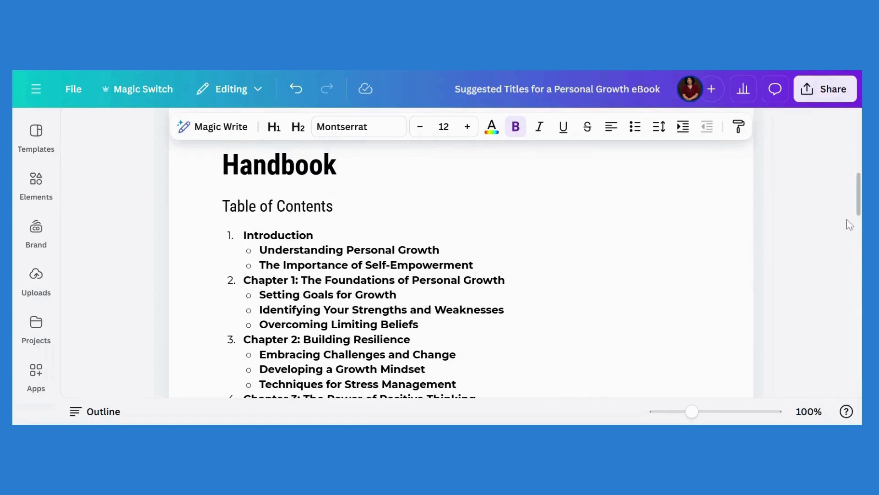
drag(859, 212, 860, 341)
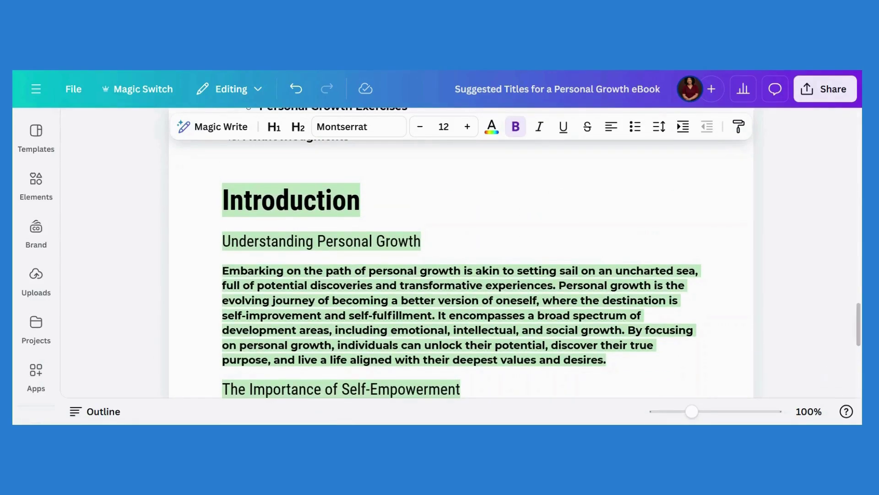
drag(859, 324, 859, 369)
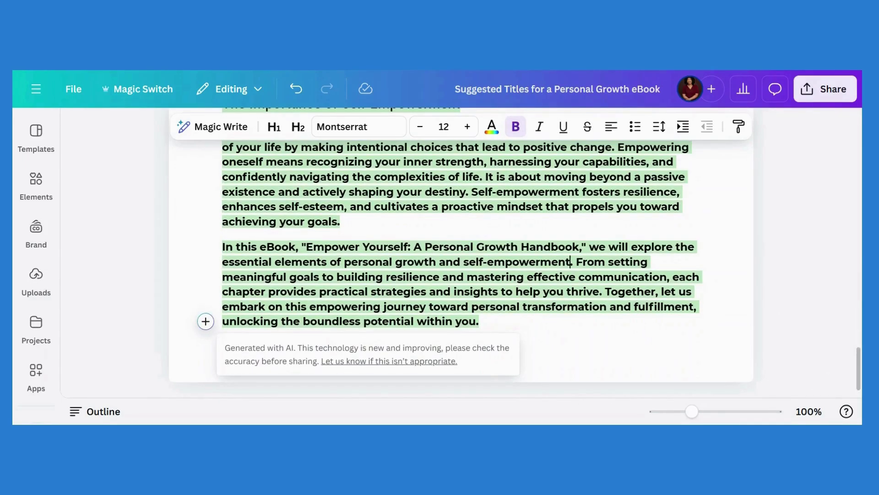
click(570, 262)
After the introduction, generate and insert Chapter 1 with the Magic Write prompt 'Generate chapter 1'.
click(480, 321)
key(Return)
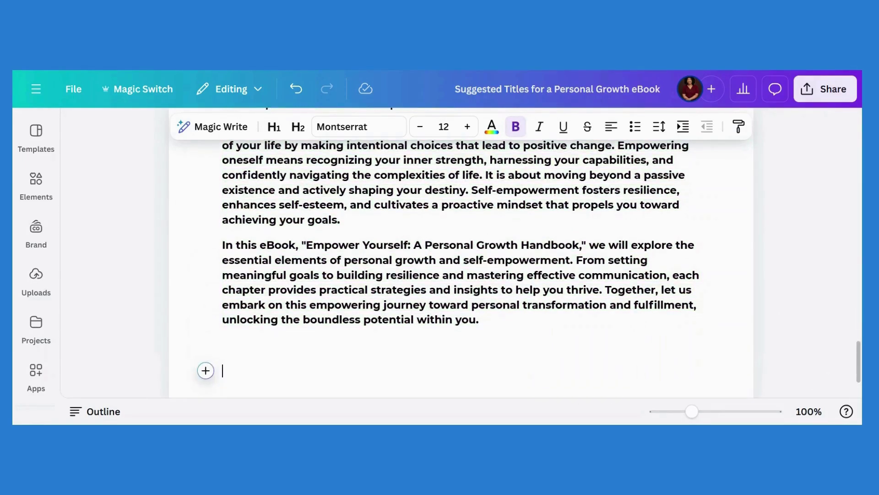
click(212, 126)
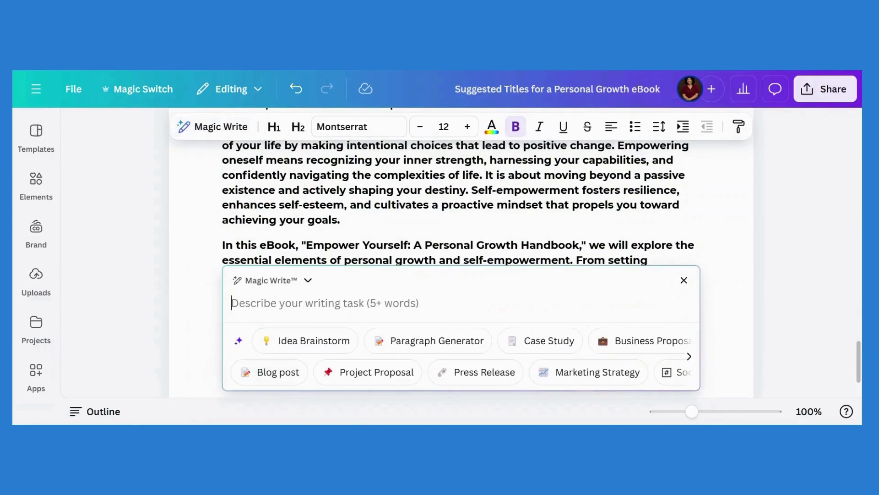
text(Generate)
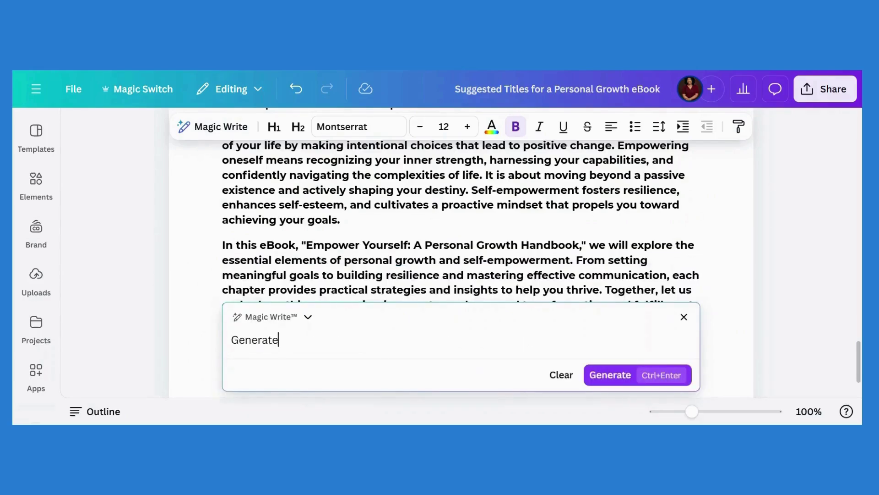
text( chapter 1)
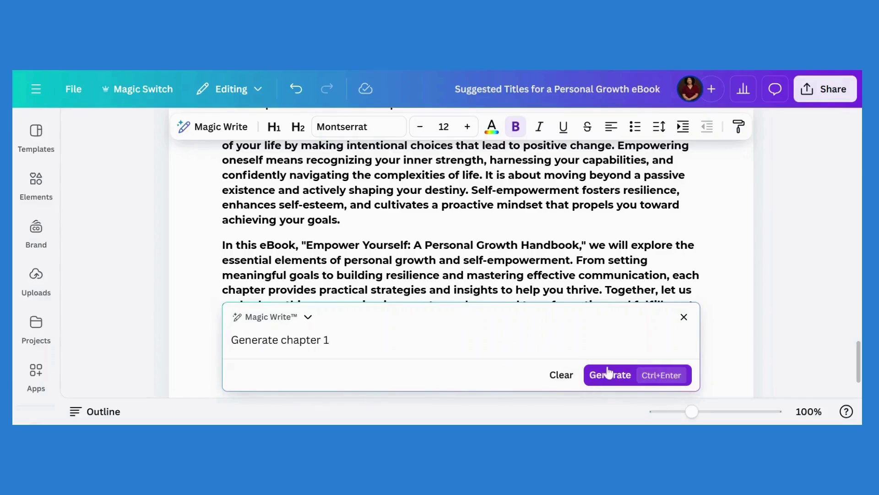
click(607, 376)
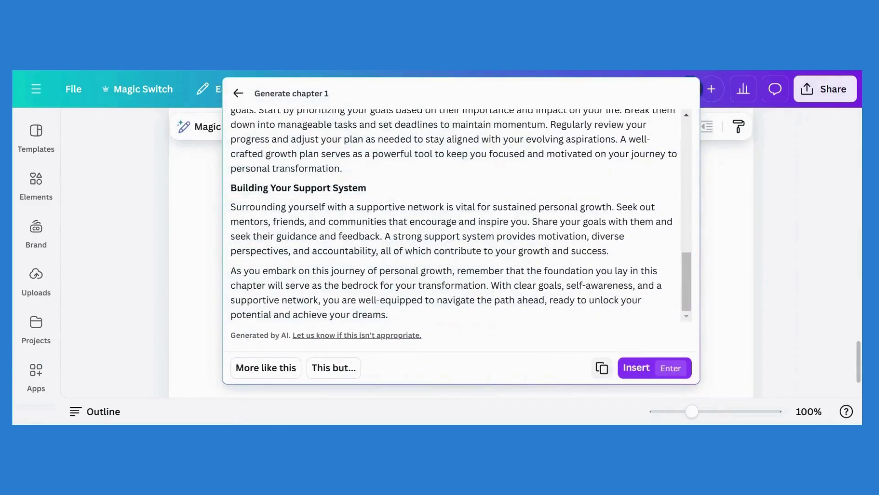
click(628, 369)
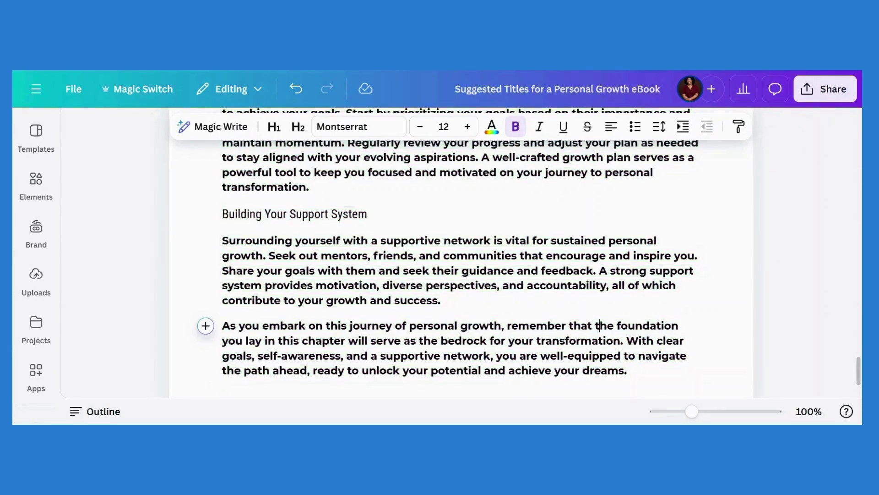
mouse_move(858, 371)
mouse_down()
mouse_move(859, 137)
mouse_move(859, 376)
mouse_up()
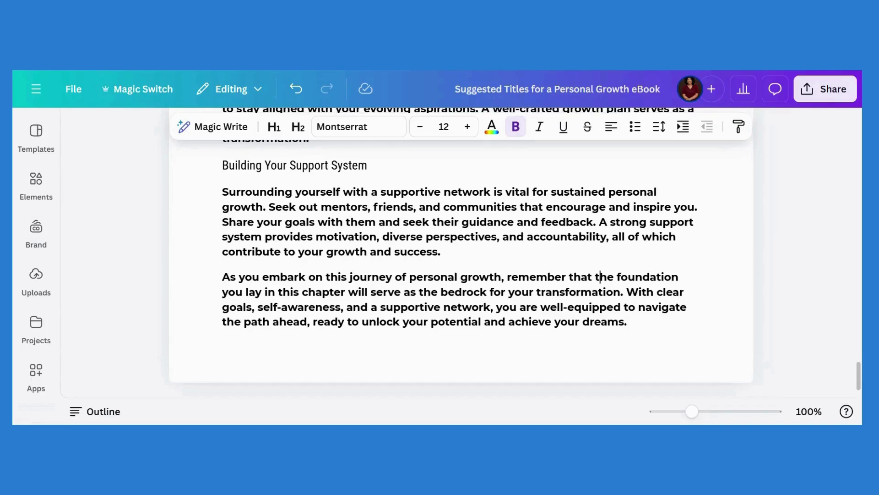
drag(858, 374, 859, 174)
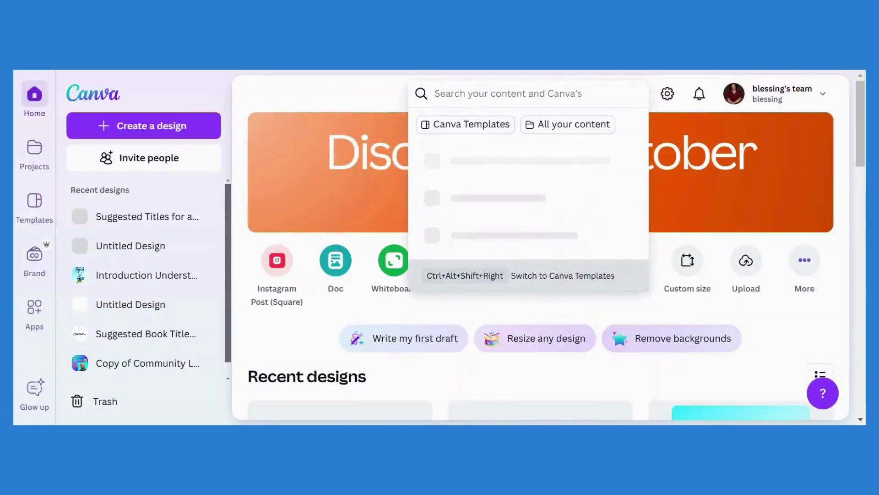
Search 'ebook cover', filter to Canva Templates, and create a blank Wattpad Book Cover design.
text(ebook co)
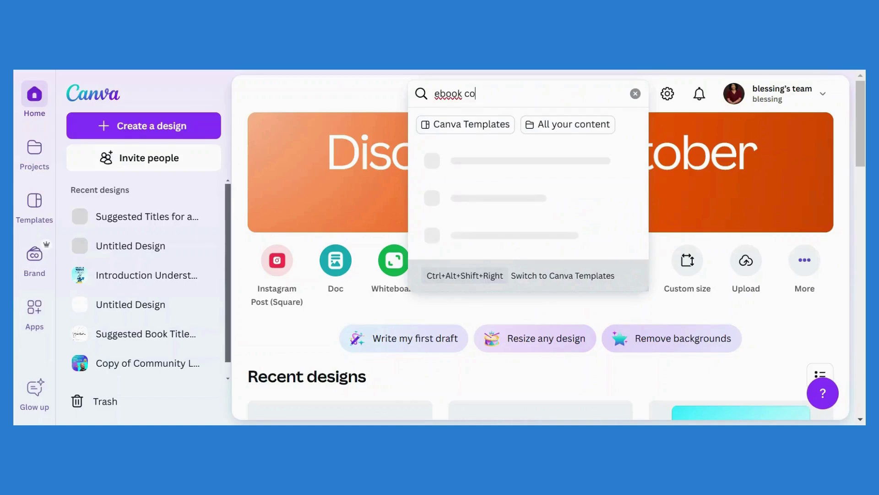
text(ver)
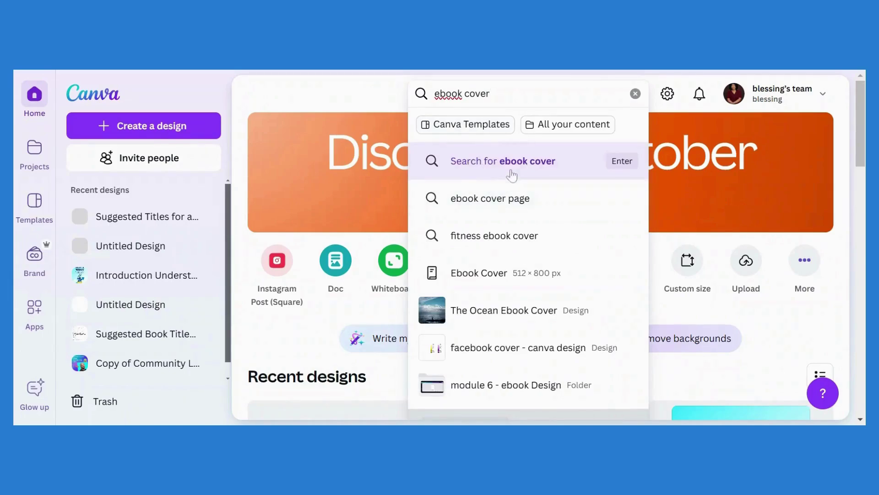
click(510, 170)
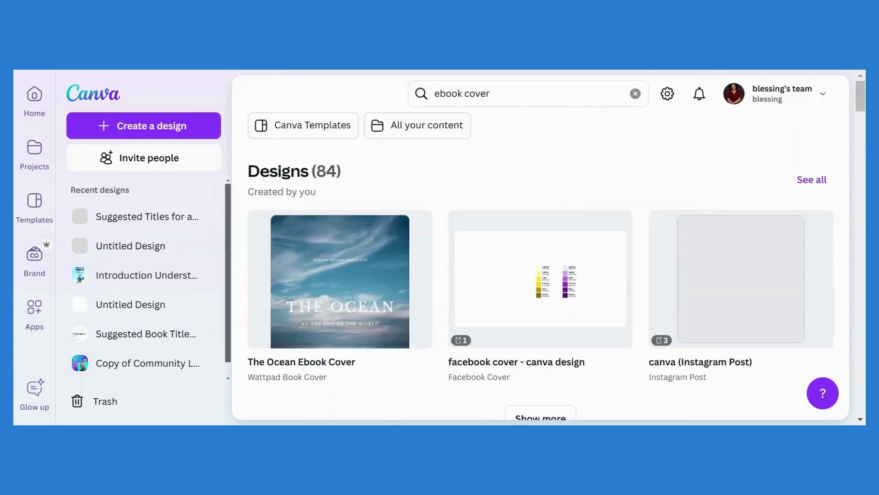
click(328, 129)
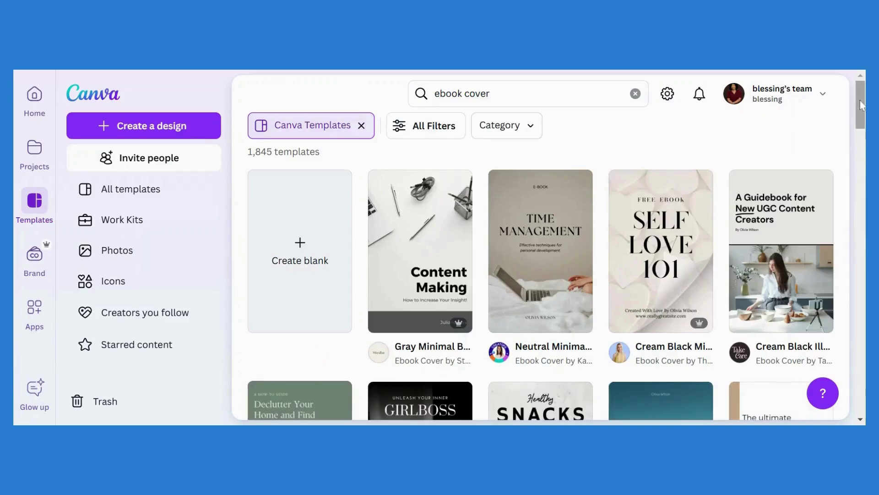
mouse_move(860, 90)
mouse_down()
mouse_move(860, 146)
mouse_move(860, 85)
mouse_up()
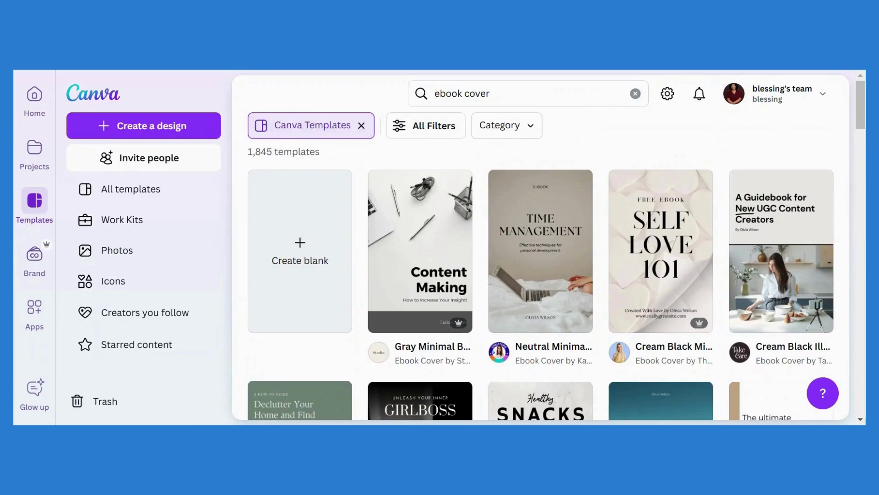
click(300, 251)
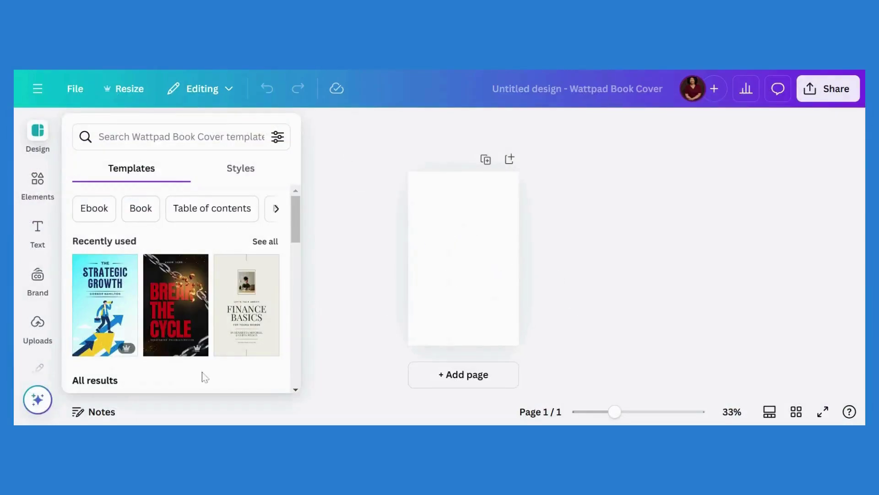
Apply the Strategic Growth template and replace its title with 'EMPOWER YOURSELF'.
click(109, 310)
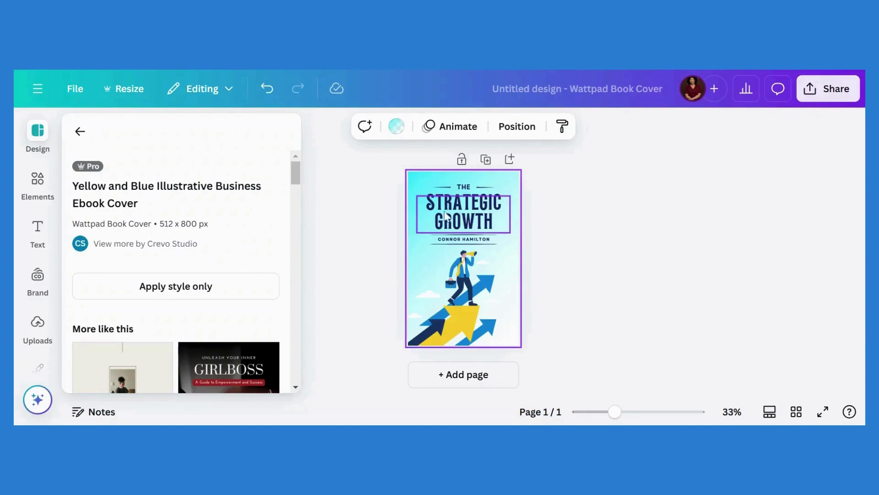
click(456, 213)
drag(456, 213, 426, 202)
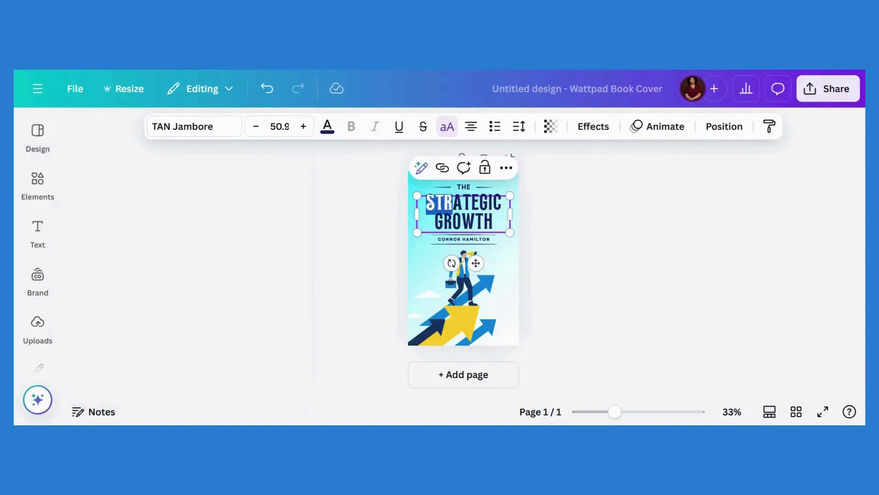
key(ctrl+a)
text(E)
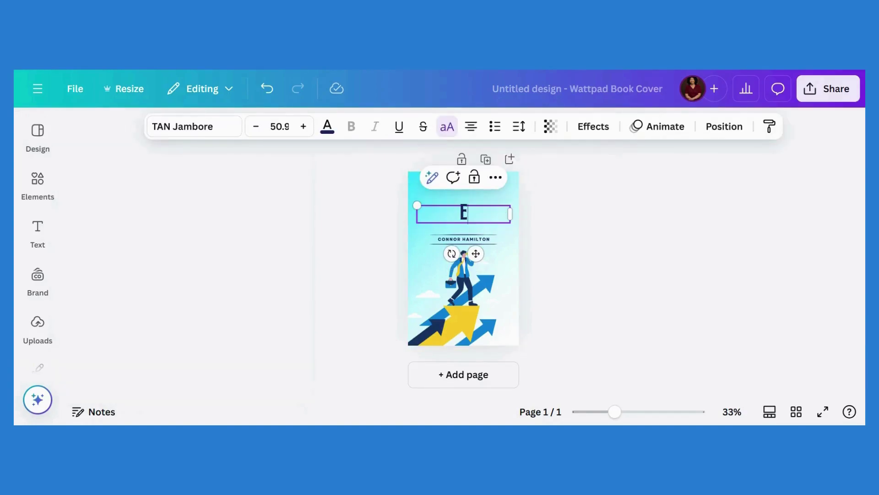
text(MPOWER YOURSELF)
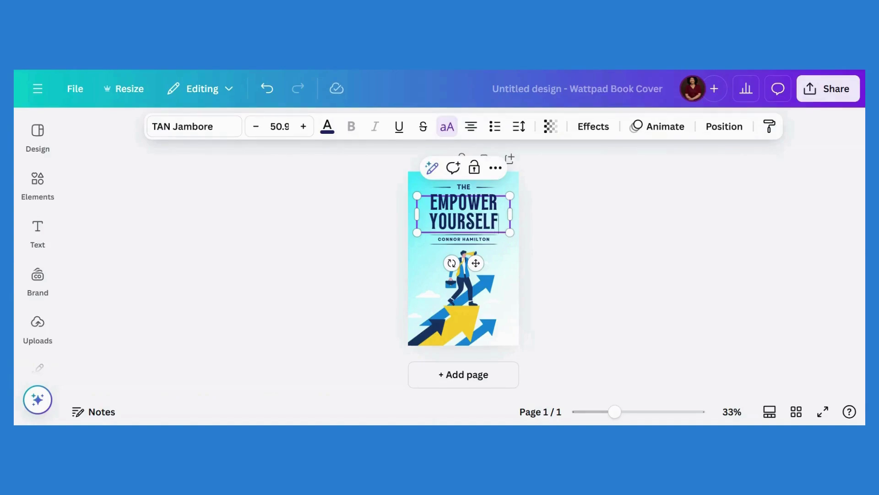
click(468, 243)
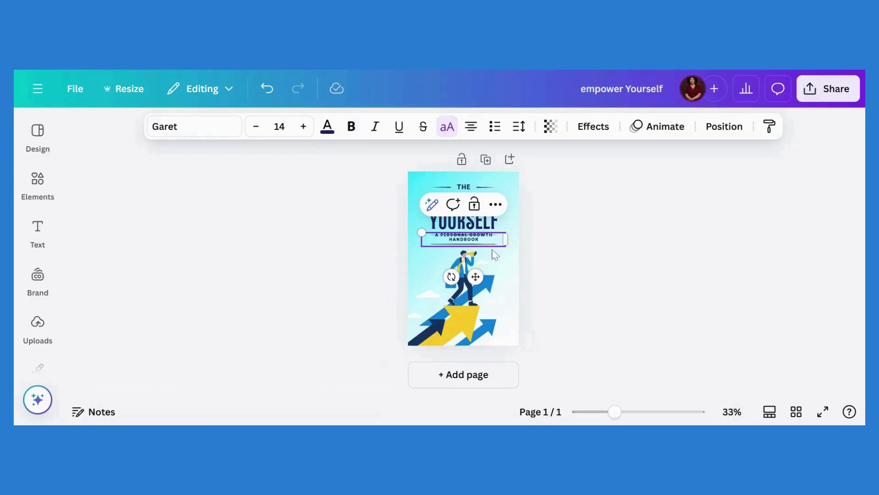
click(578, 231)
Nudge the line under YOURSELF and the subtitle slightly upward.
click(491, 242)
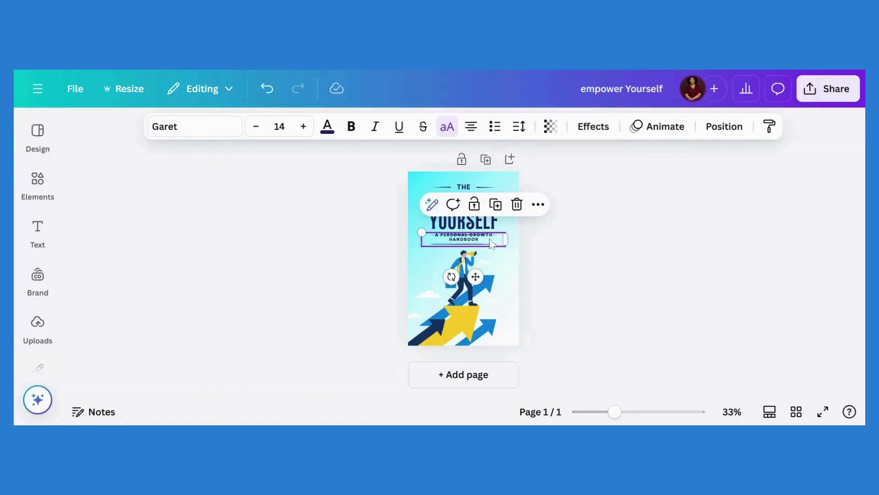
click(491, 242)
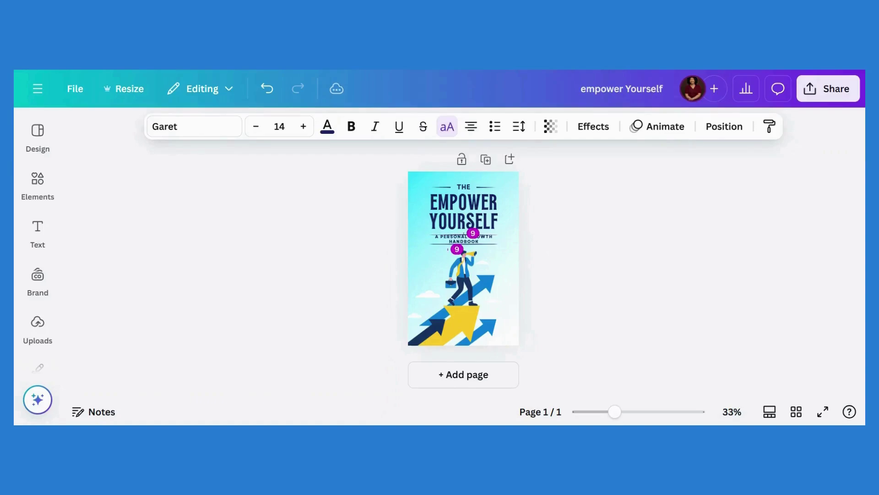
click(487, 237)
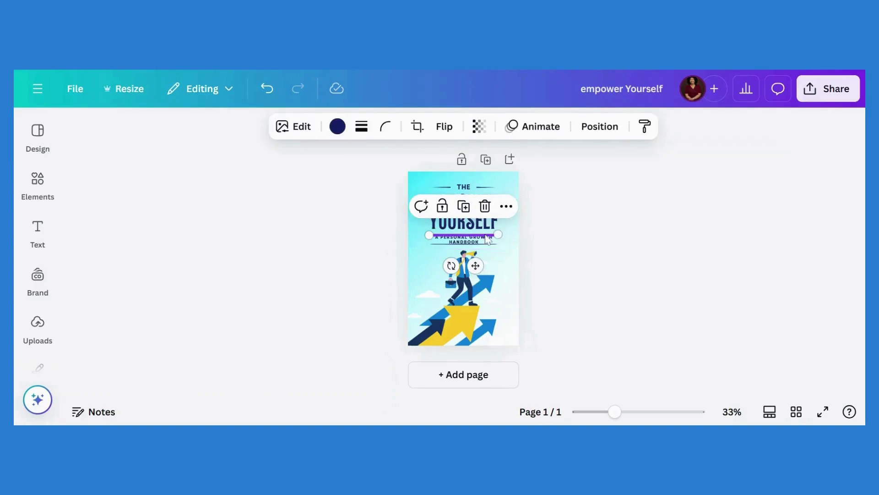
key(Up)
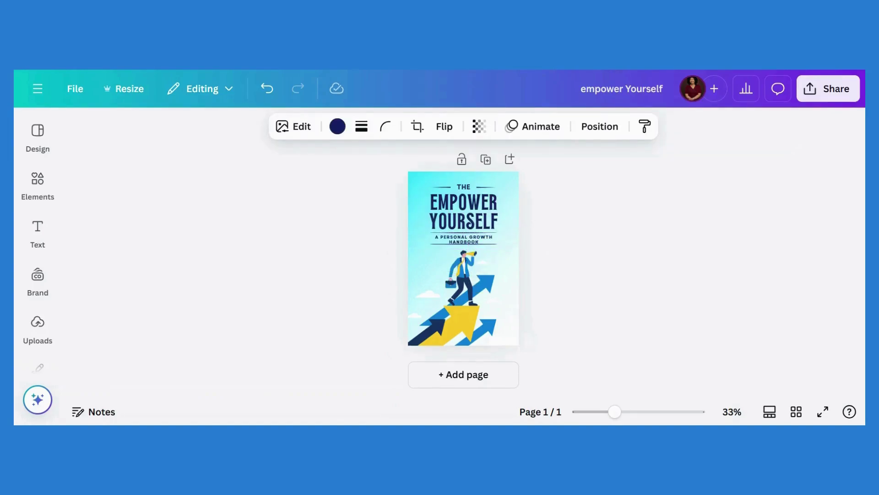
click(482, 241)
double_click(482, 242)
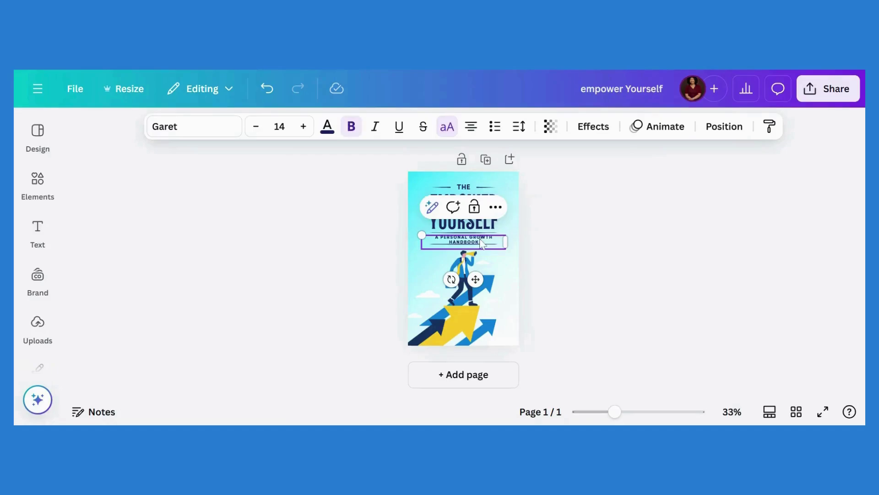
click(532, 236)
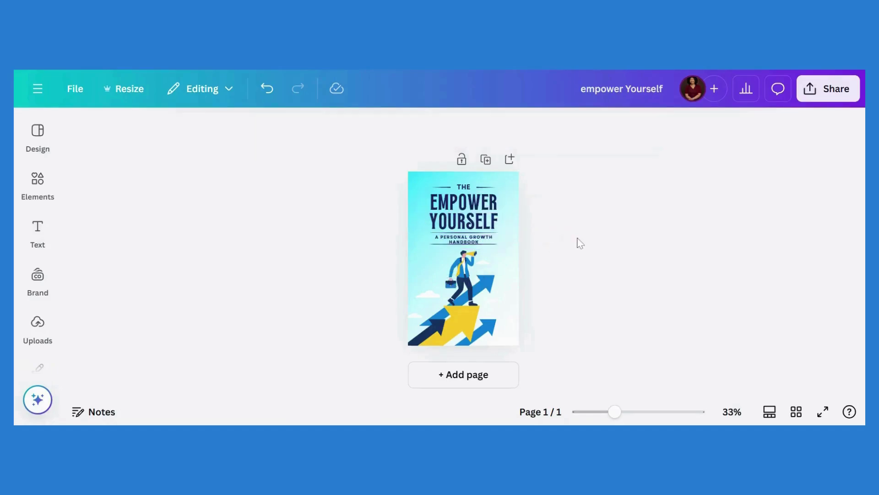
drag(477, 244, 478, 243)
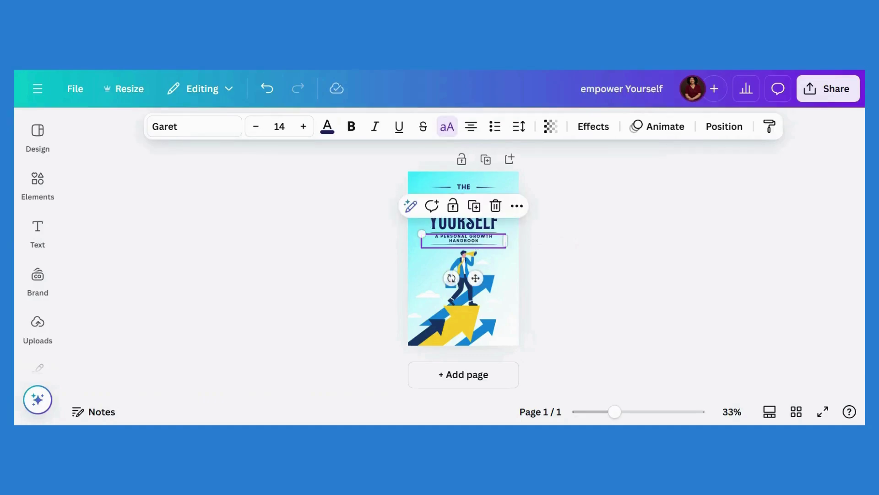
Delete the word THE above the title, leaving 'EMPOWER YOURSELF'.
click(466, 188)
key(Delete)
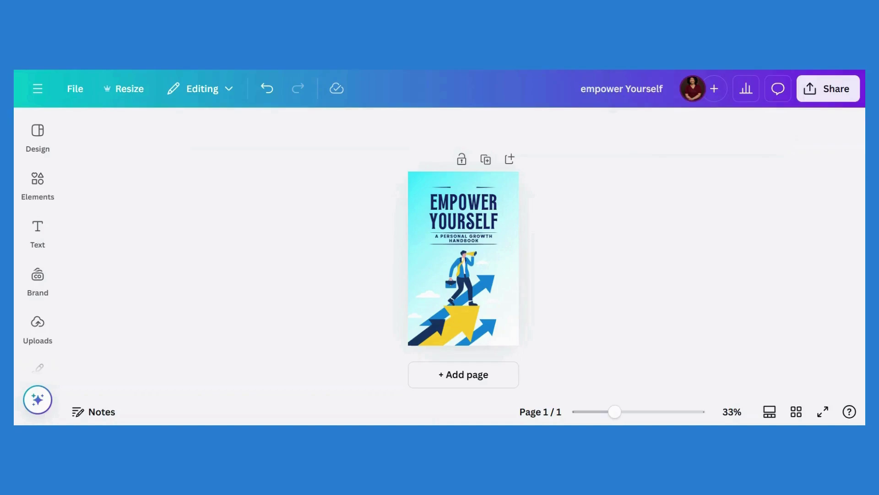
click(482, 188)
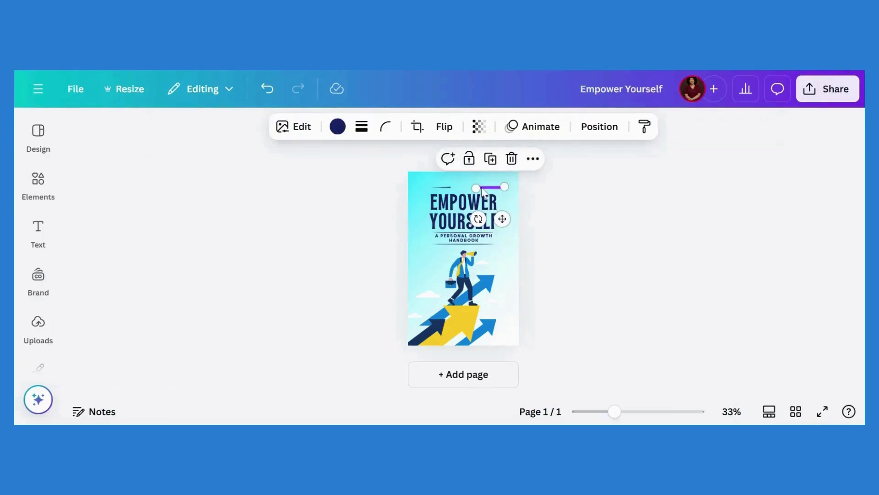
shift+click(435, 188)
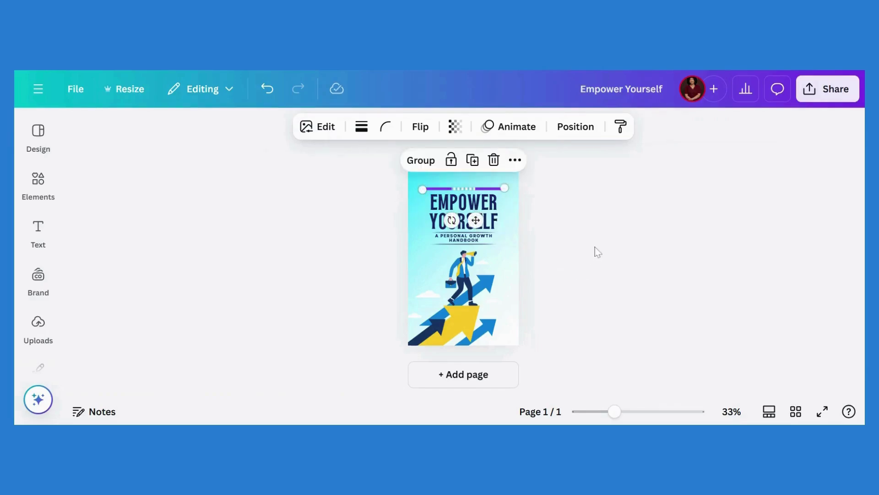
click(567, 258)
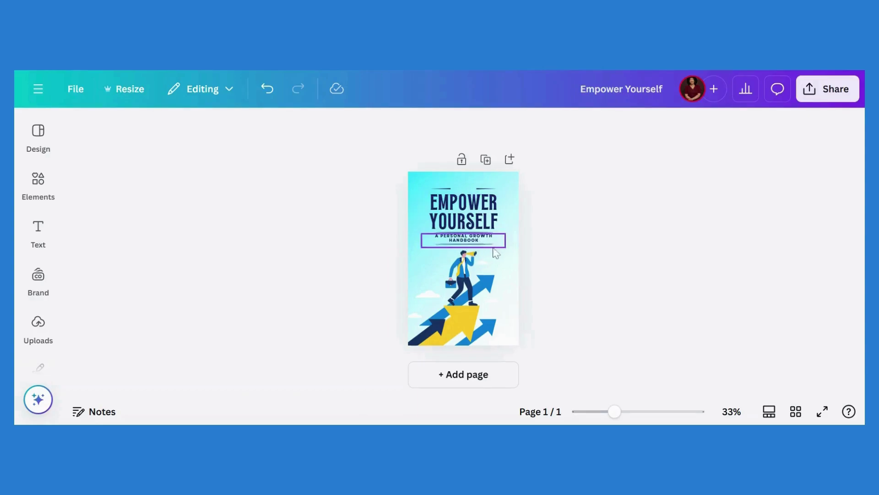
click(463, 301)
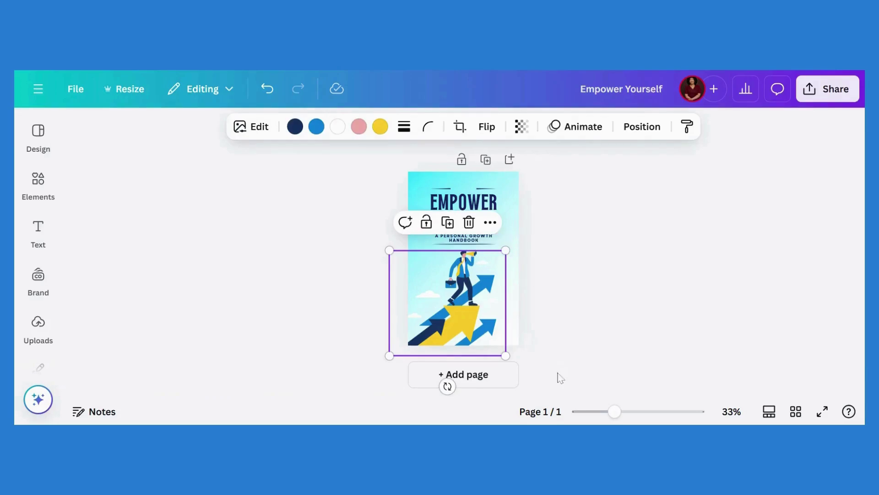
Add a second page and change its background to plain white.
click(470, 381)
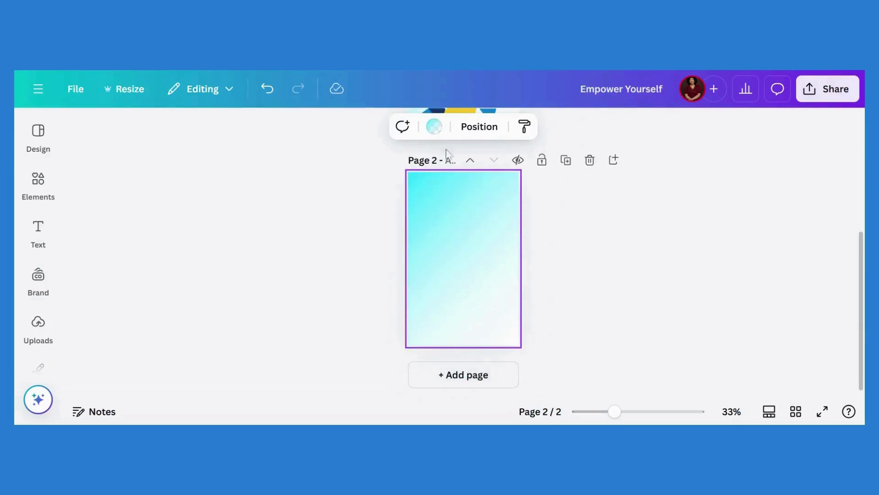
click(434, 126)
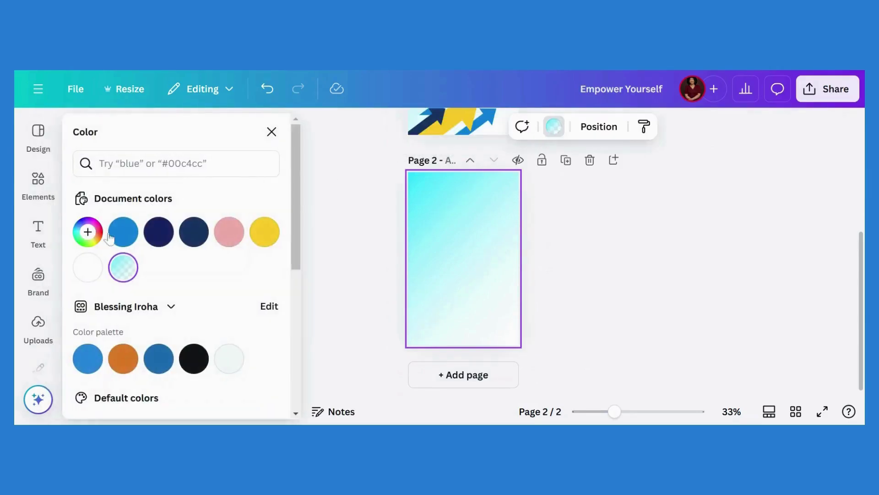
click(88, 267)
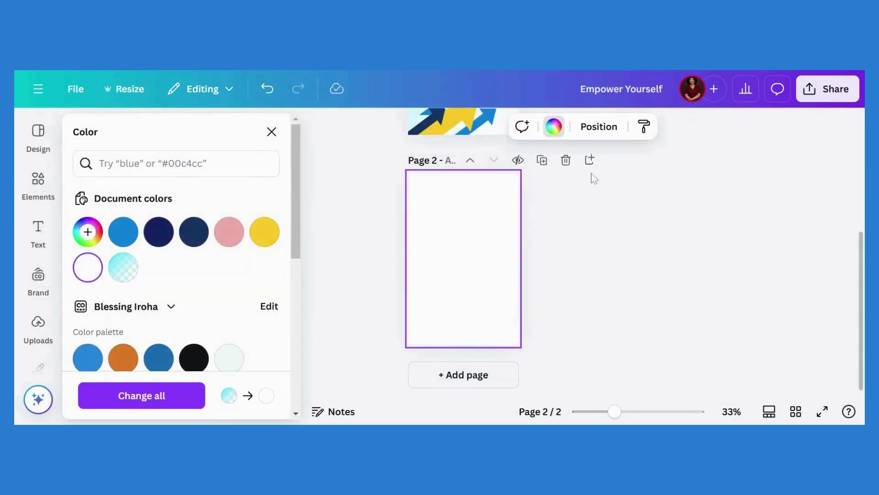
click(271, 132)
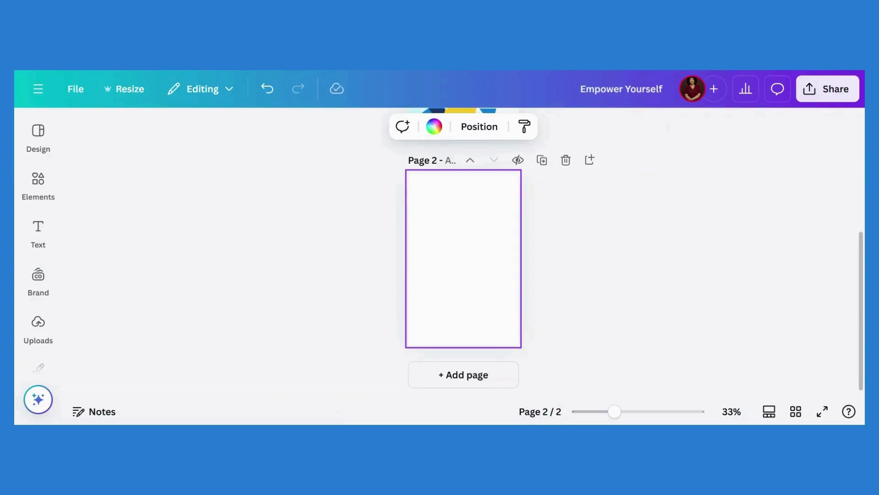
Paste the table of contents into a heading on page 2, size 20, left-aligned, moved up.
click(32, 232)
click(46, 199)
click(40, 237)
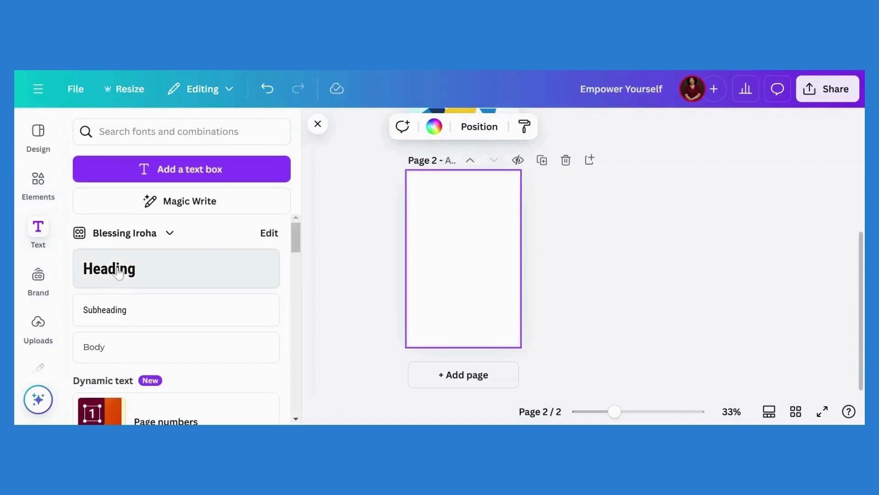
click(228, 257)
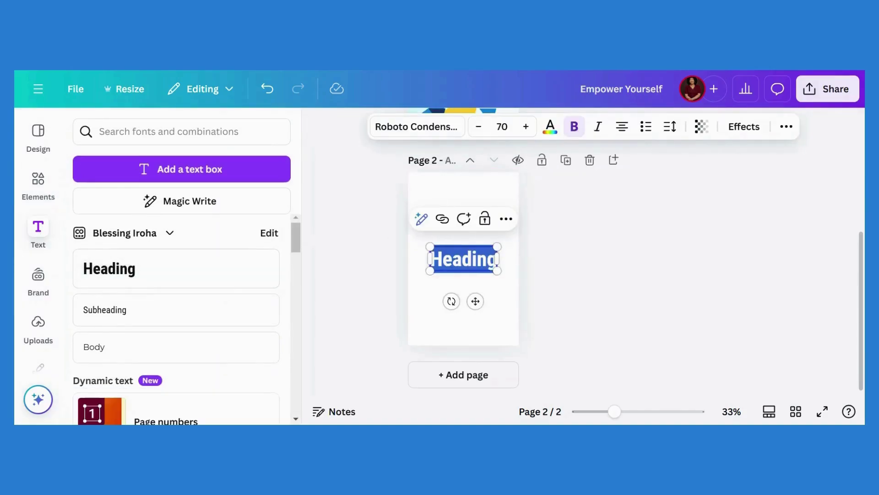
key(ctrl+v)
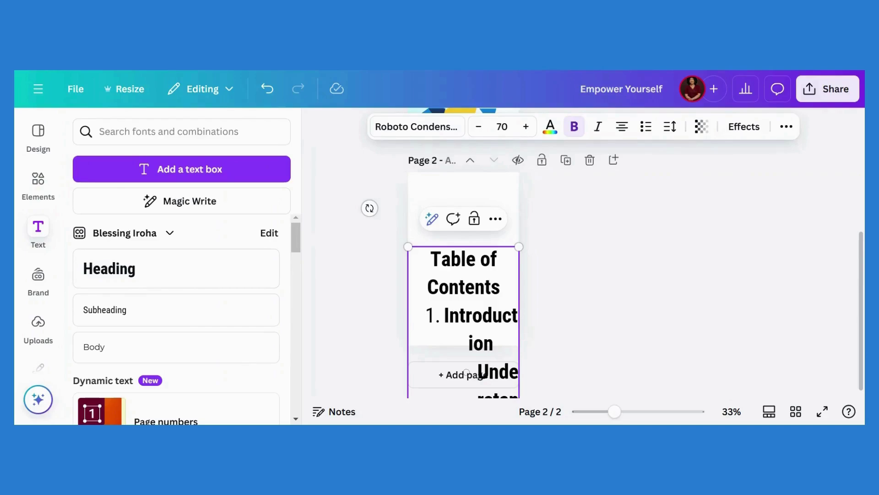
click(502, 126)
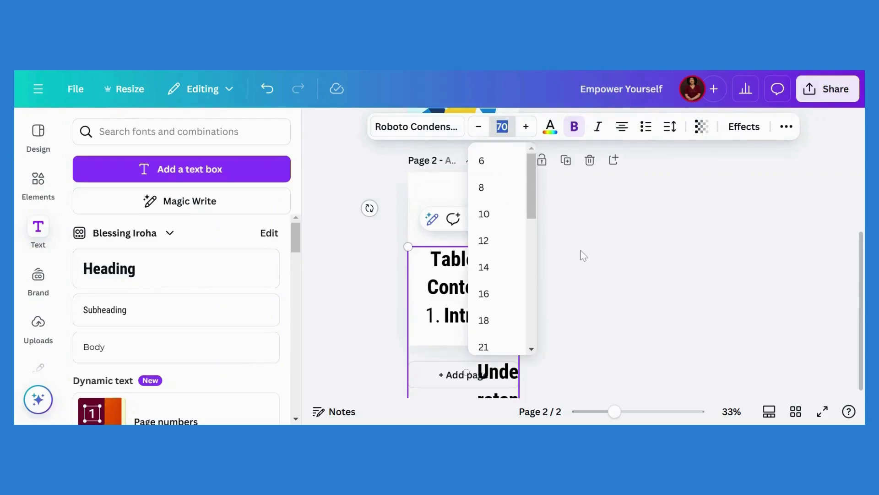
click(478, 286)
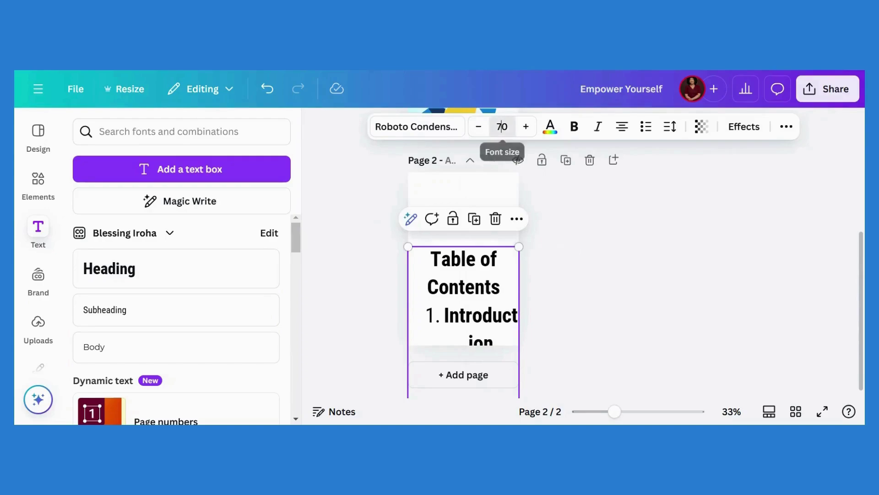
click(501, 126)
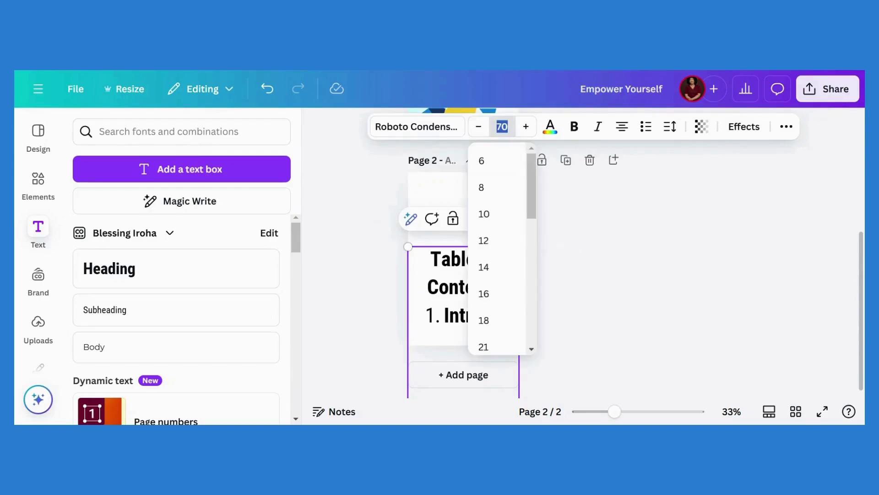
text(20)
key(Return)
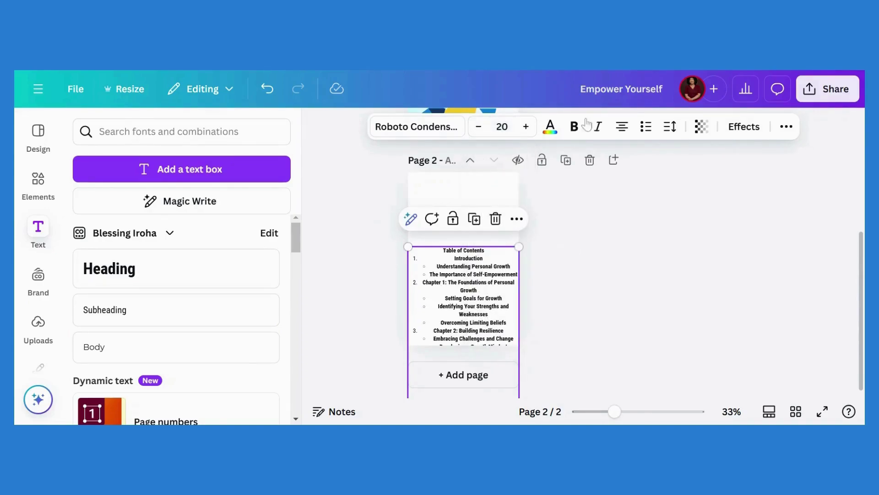
click(623, 126)
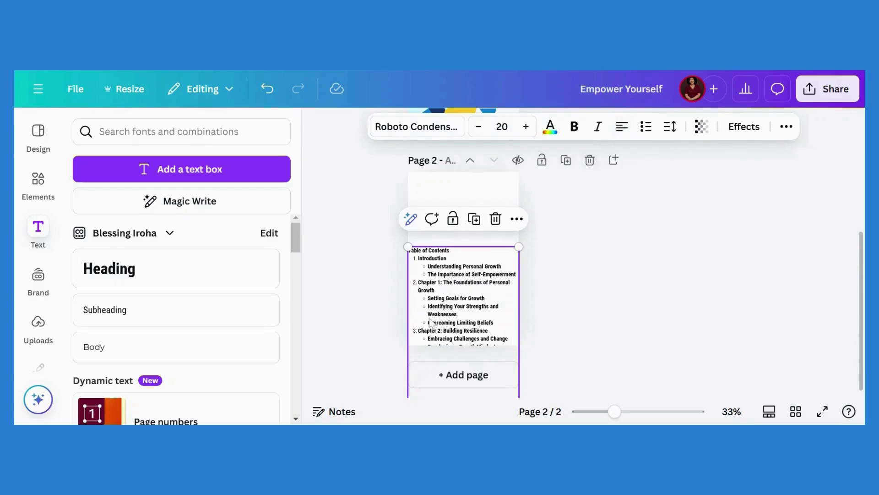
drag(472, 311, 467, 227)
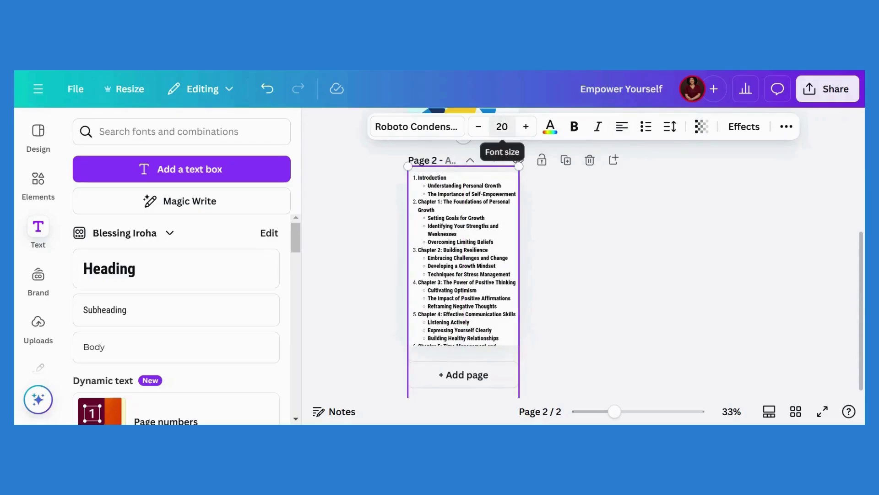
Shrink the table of contents to font size 14 and adjust its position on the page.
click(502, 127)
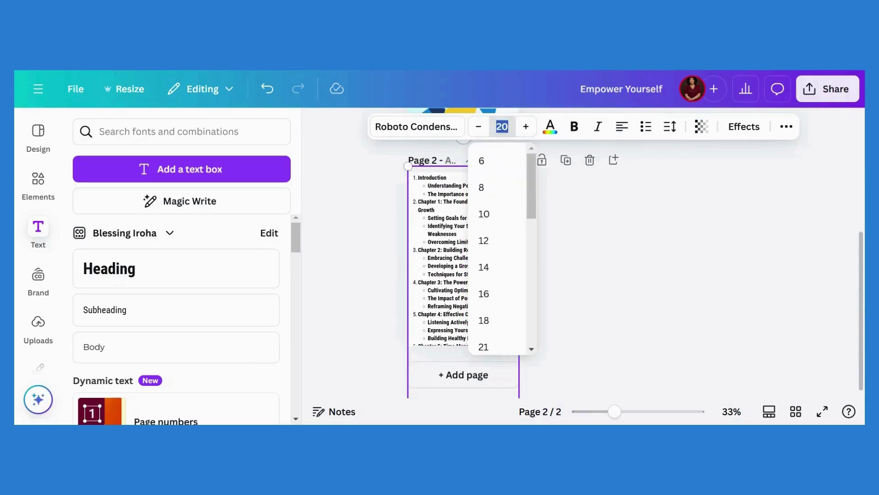
click(484, 268)
click(484, 268)
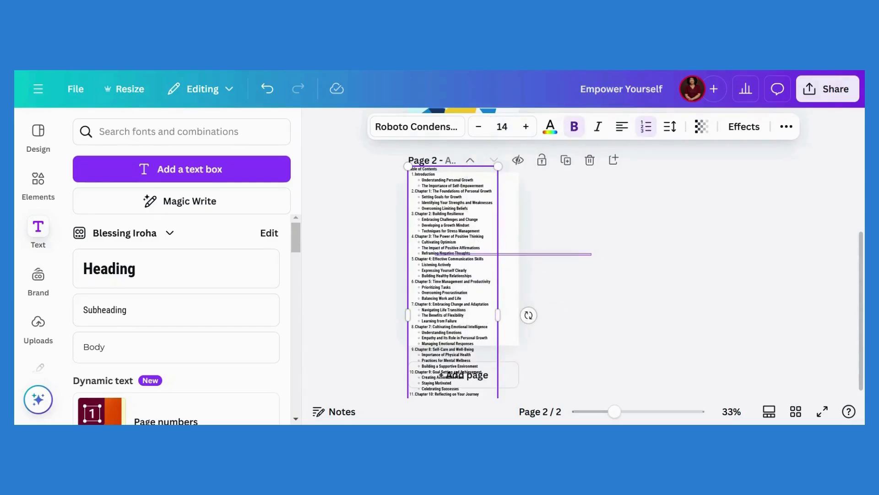
click(591, 256)
click(435, 258)
click(435, 258)
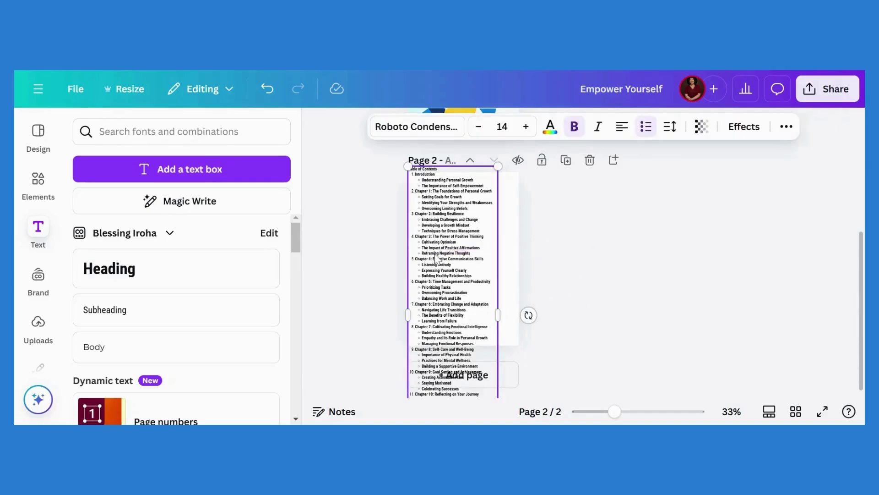
drag(433, 253, 467, 253)
click(597, 231)
click(459, 242)
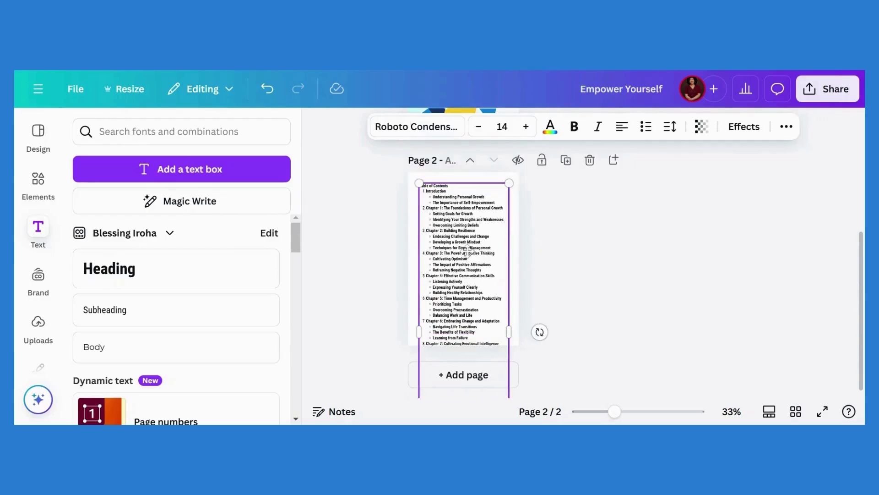
Switch the page 2 contents list font to Montserrat Regular, then zoom out slightly.
click(418, 127)
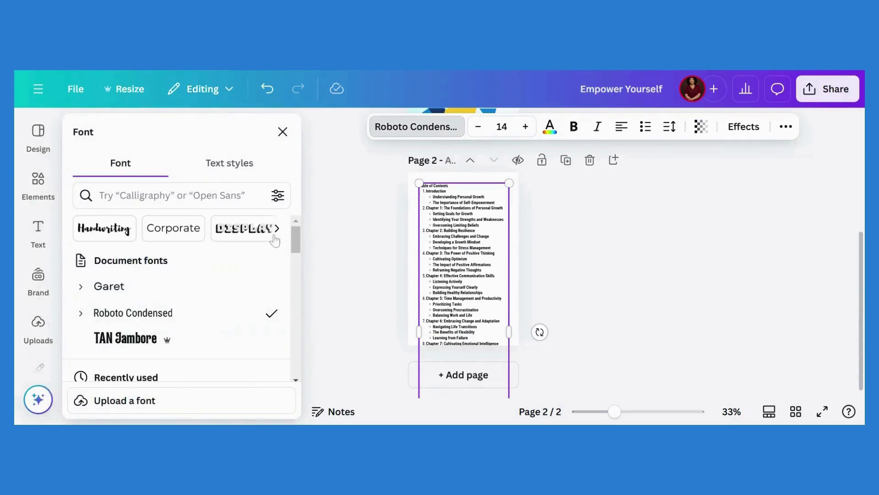
drag(295, 244, 292, 272)
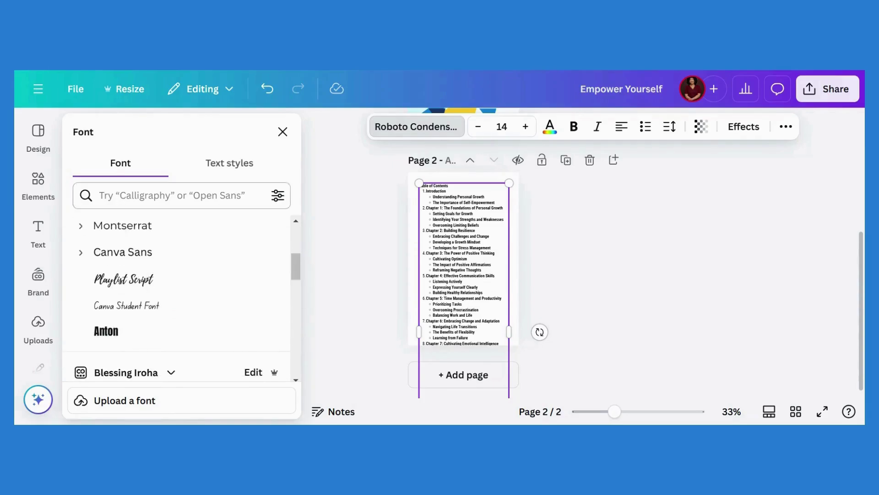
click(80, 225)
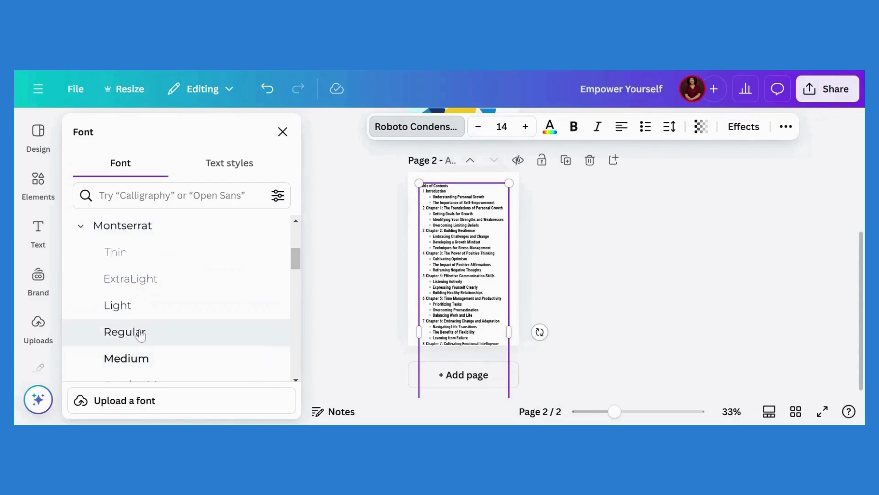
click(138, 332)
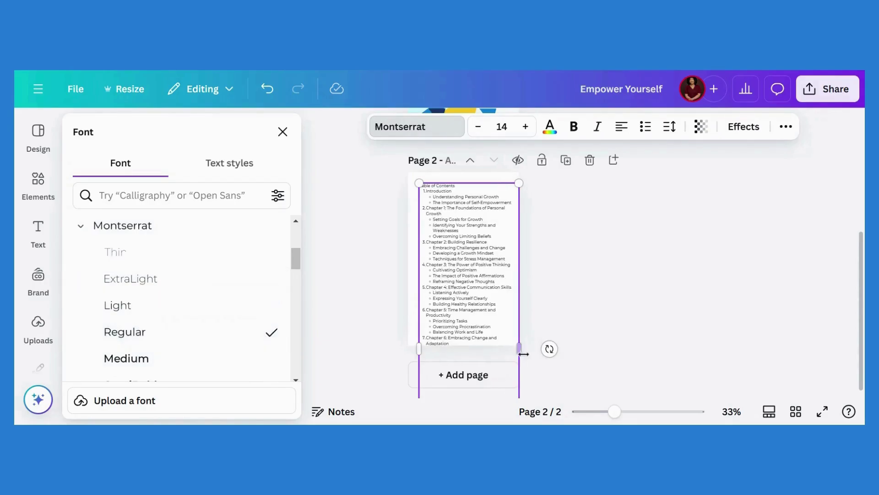
drag(620, 413, 623, 414)
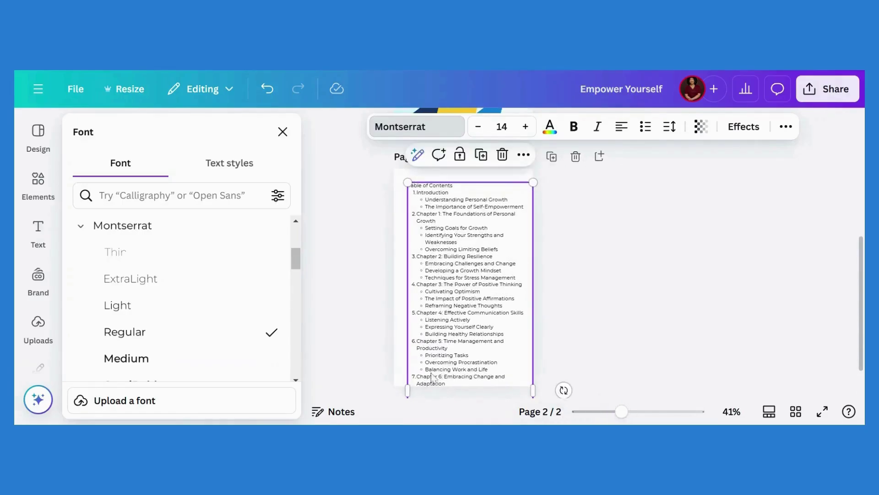
click(489, 369)
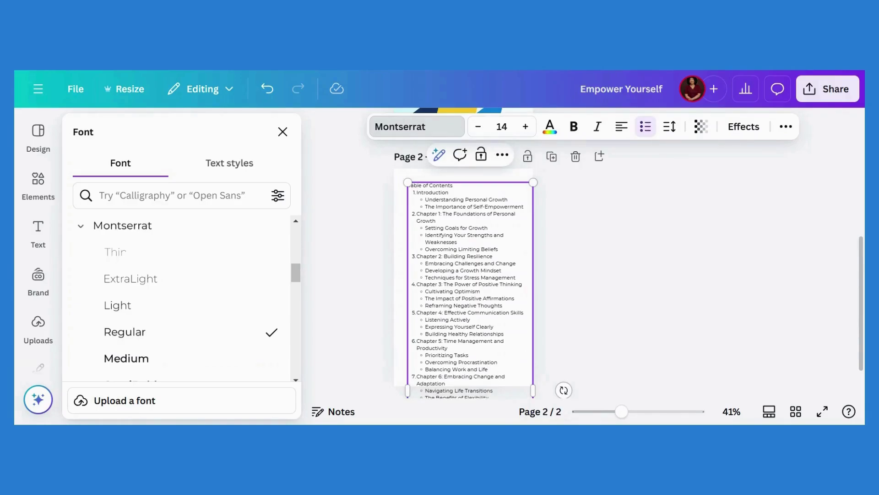
drag(490, 369, 455, 291)
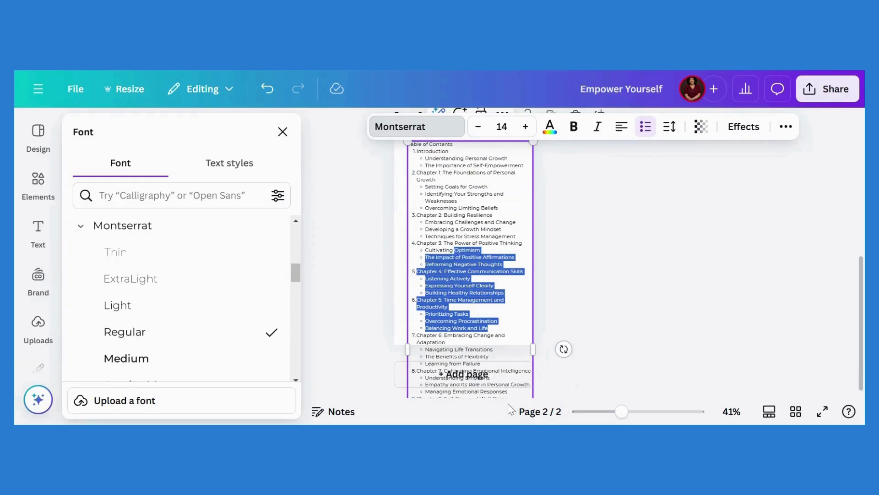
drag(510, 411, 511, 370)
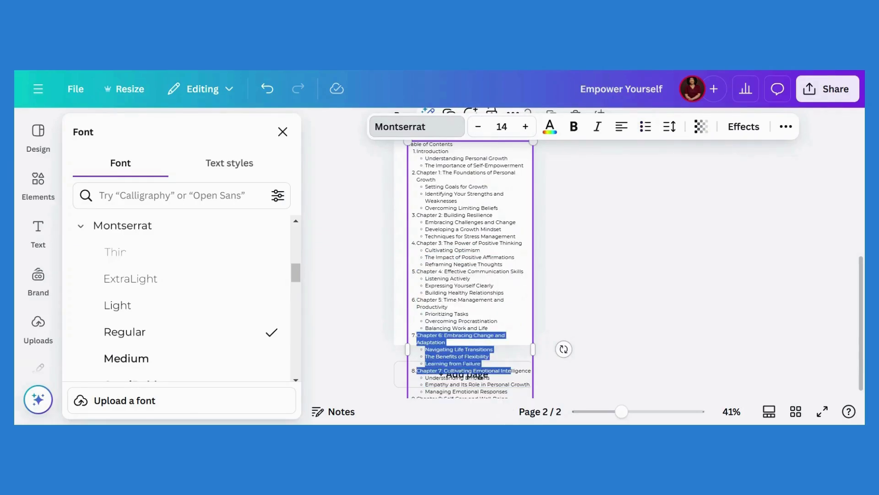
key(BackSpace)
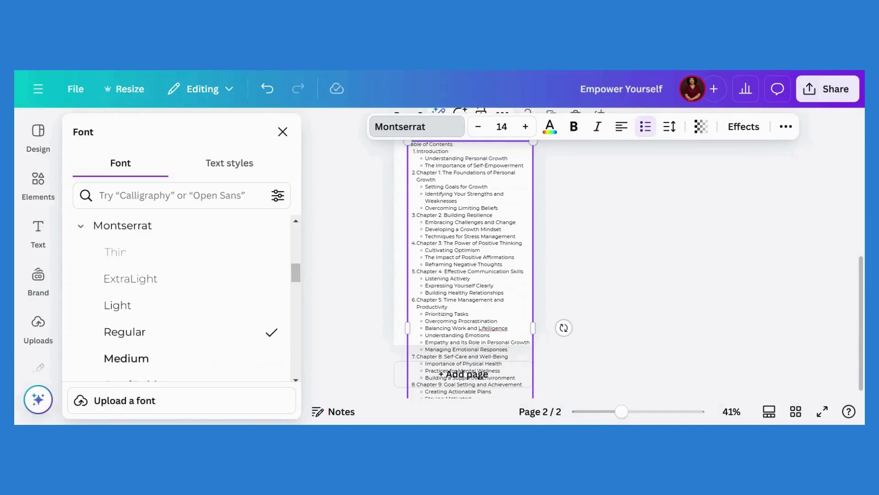
key(shift+Down)
key(shift+Down)
key(shift+Down)
key(shift+Down)
key(shift+Down)
key(shift+Down)
key(shift+Down)
key(shift+Down)
key(shift+Down)
key(shift+Down)
key(BackSpace)
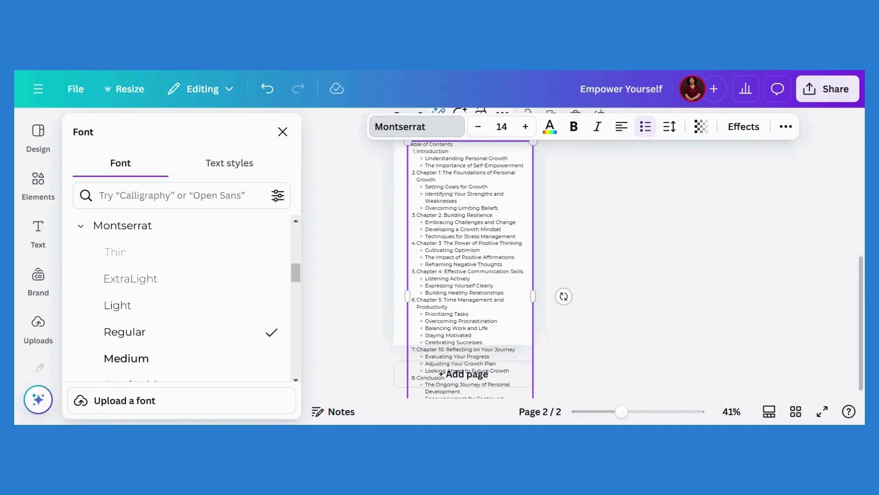
key(shift+Down)
key(shift+Down)
key(shift+Down)
key(shift+Down)
key(shift+Down)
key(shift+Down)
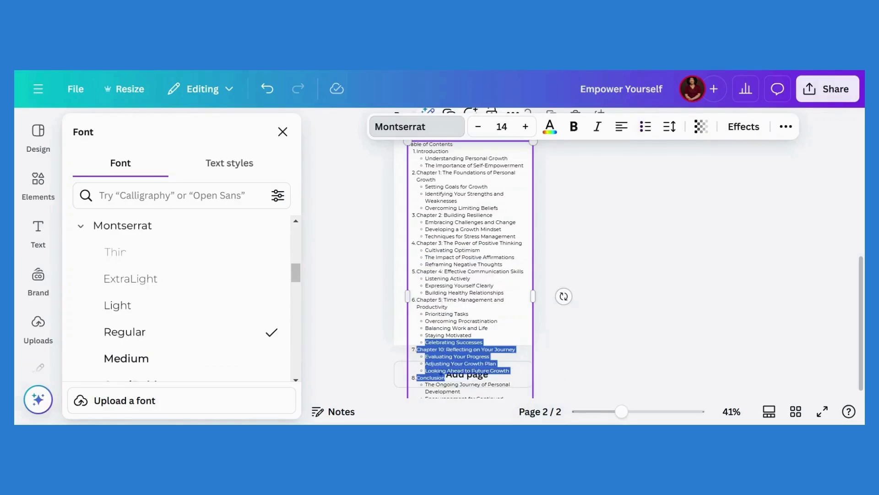
click(266, 97)
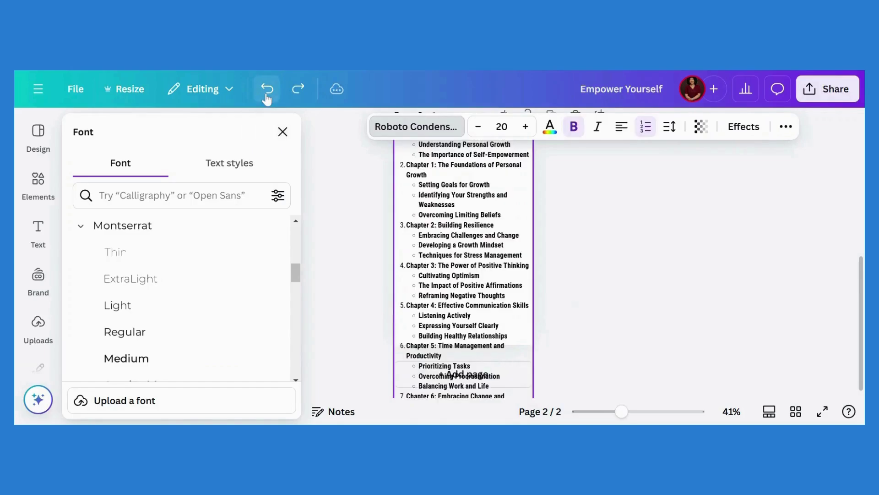
click(298, 89)
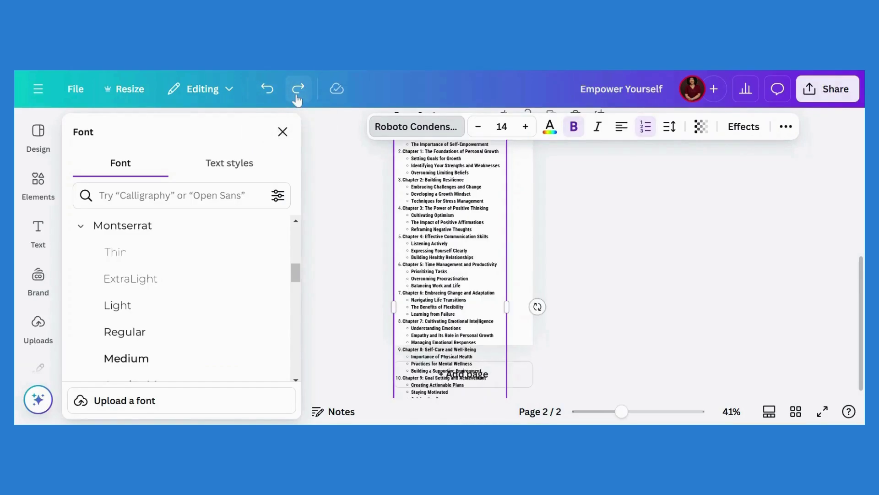
click(297, 90)
click(297, 90)
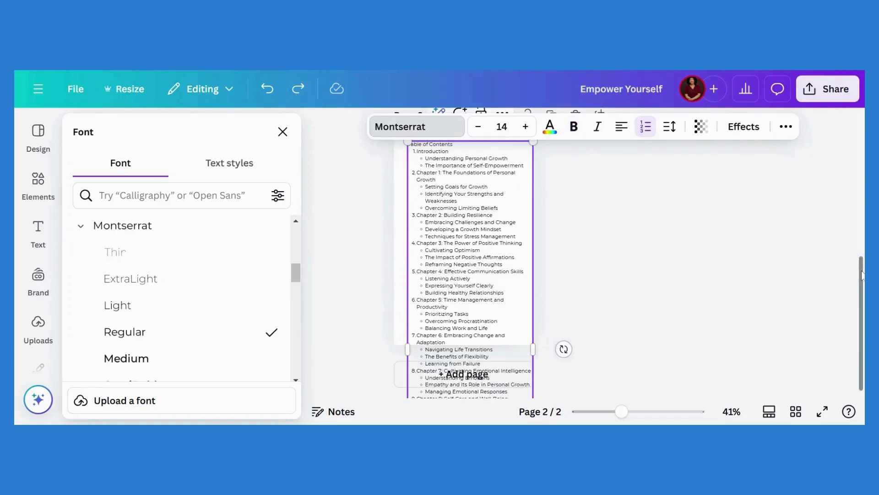
scroll(862, 275, up, 3)
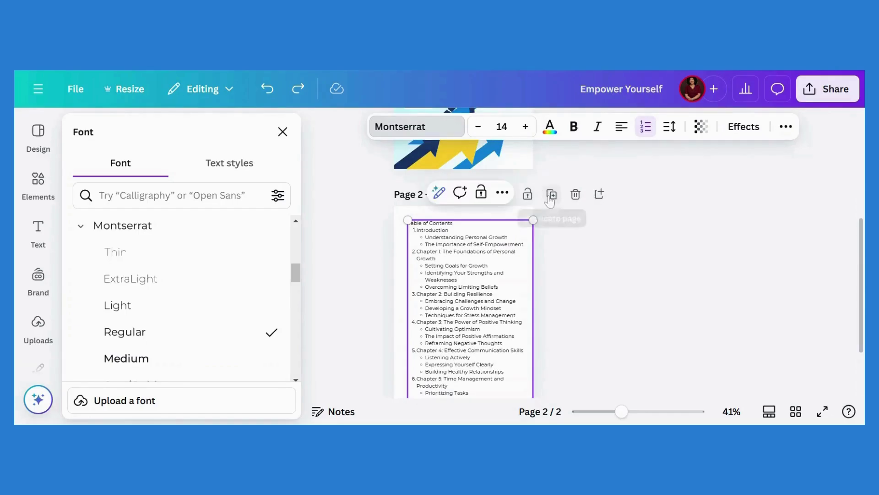
Duplicate page 2 into a new page 3 and zoom to 73%.
click(550, 196)
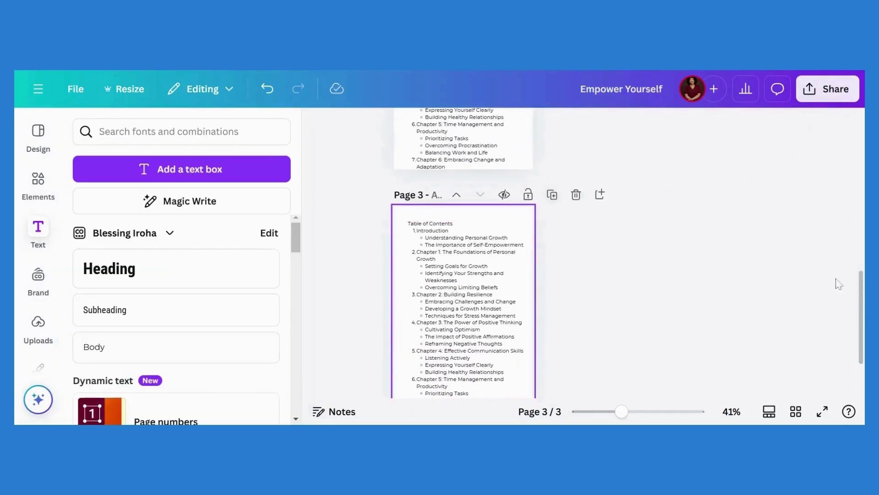
click(467, 391)
click(640, 403)
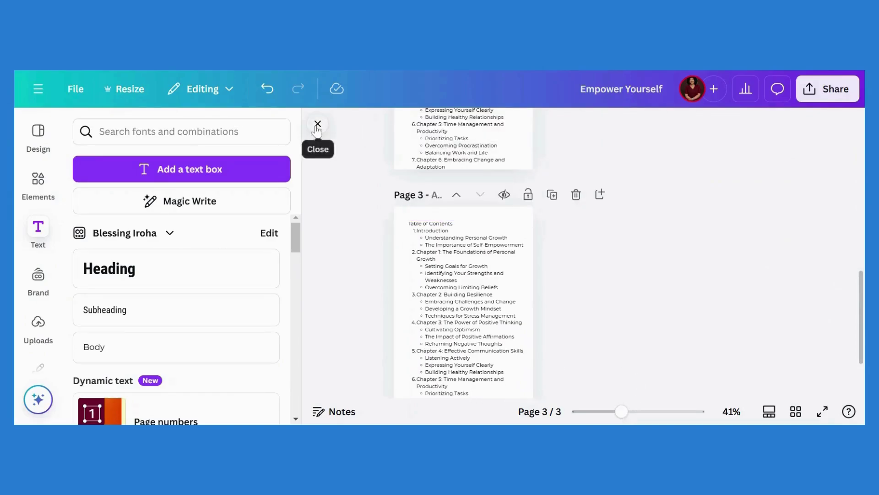
click(317, 124)
drag(621, 413, 639, 415)
Select the contents text on page 3, then the page 2 contents box, to divide the list.
scroll(474, 281, down, 5)
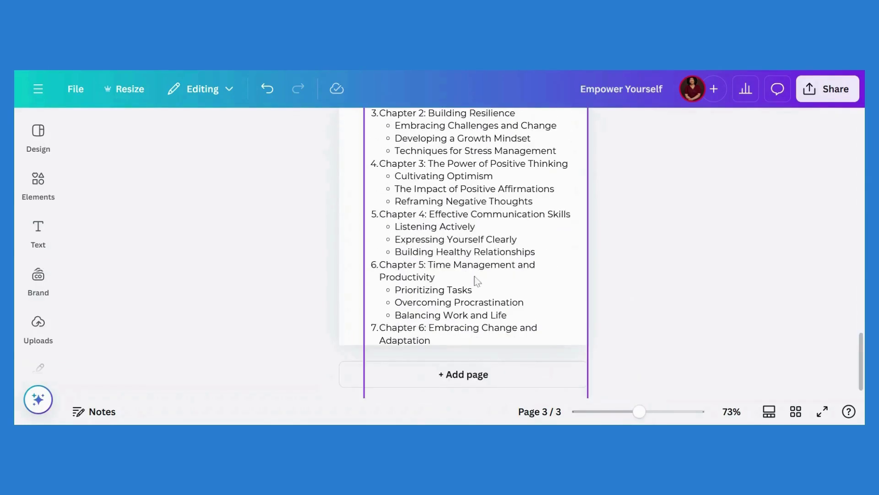
click(510, 319)
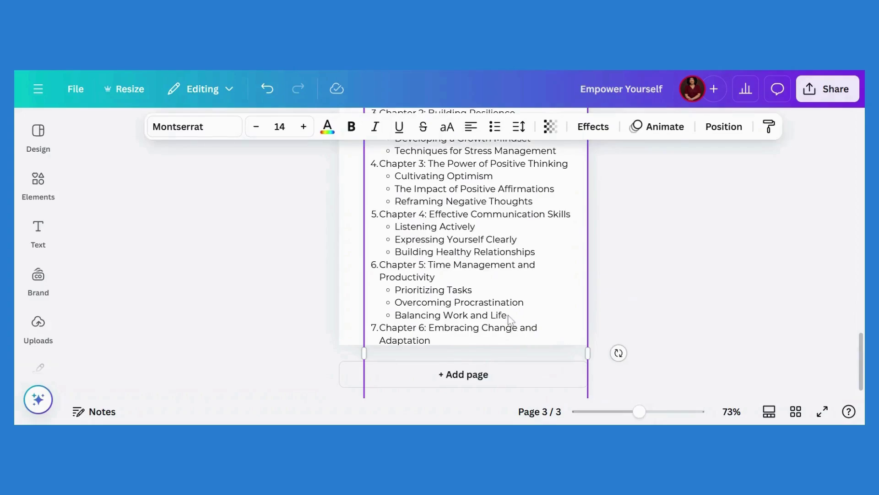
key(ctrl+a)
key(Escape)
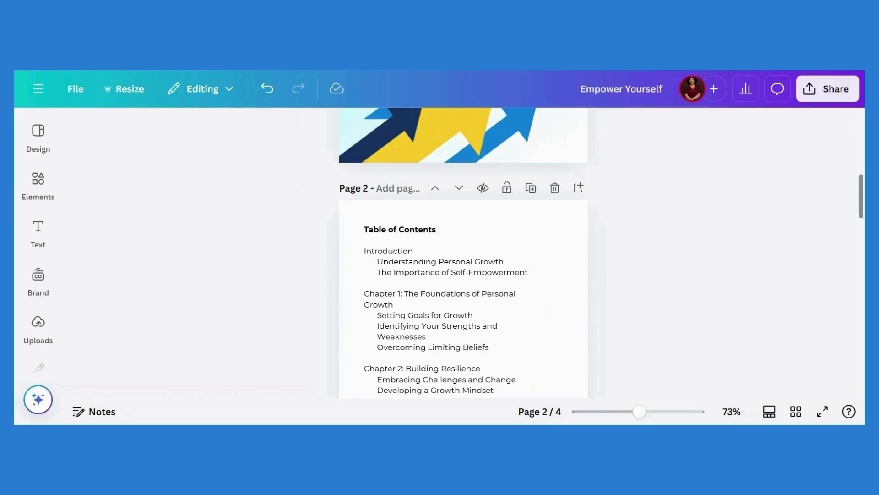
click(416, 326)
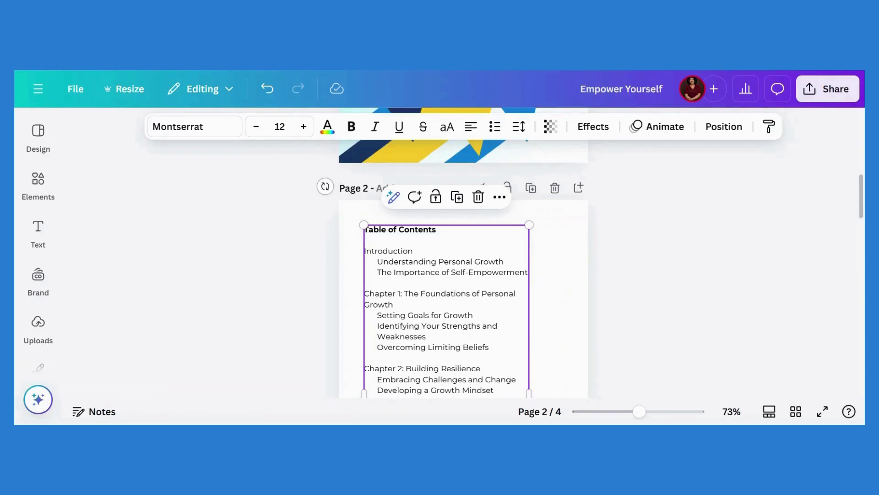
scroll(856, 193, down, 5)
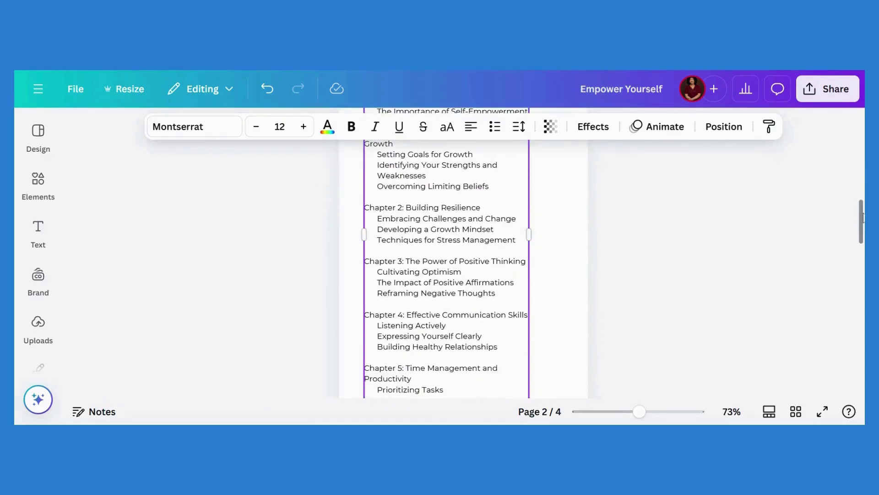
scroll(464, 252, down, 15)
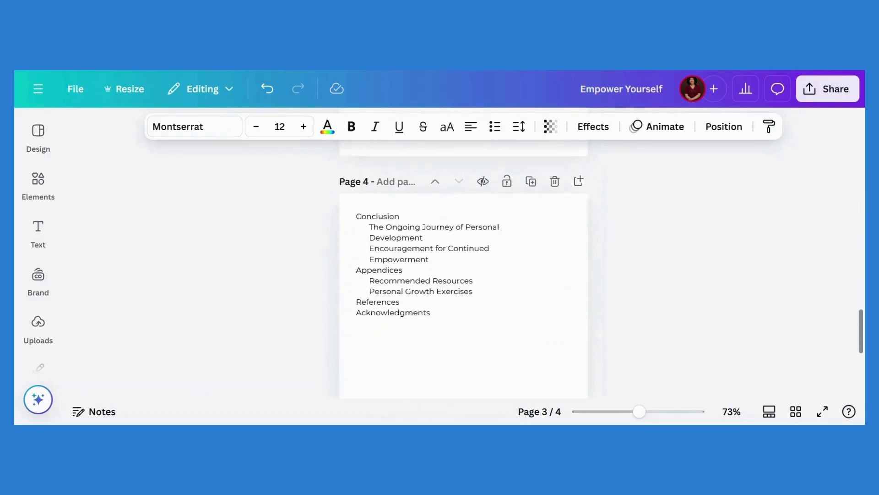
Duplicate page 4 as page 5, paste the introduction paragraphs over its outline, and widen the box.
scroll(464, 252, up, 3)
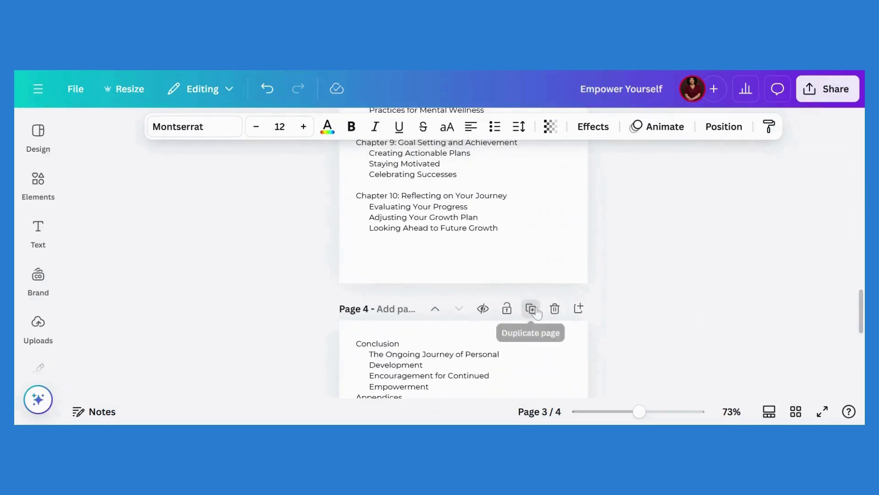
click(532, 309)
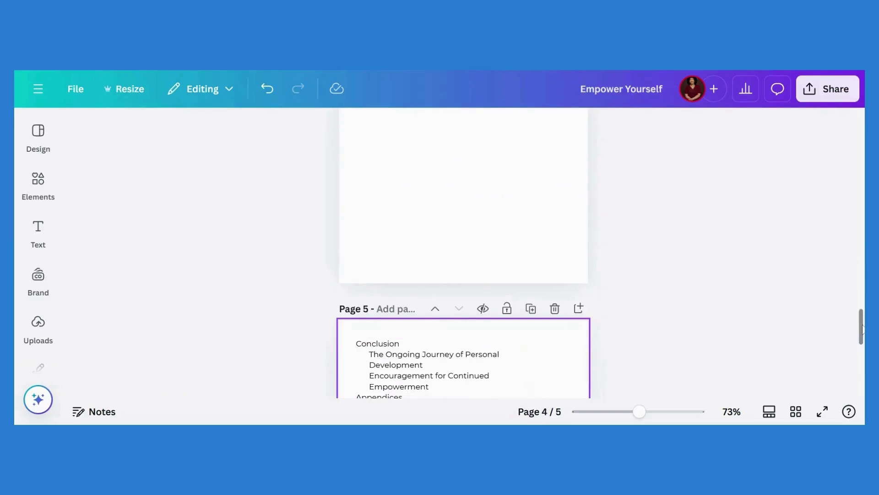
drag(862, 329, 863, 345)
double_click(413, 295)
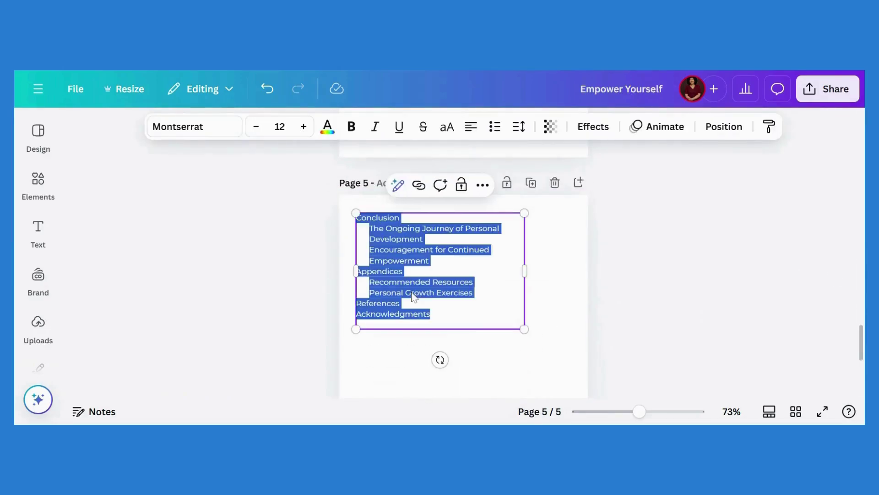
key(ctrl+v)
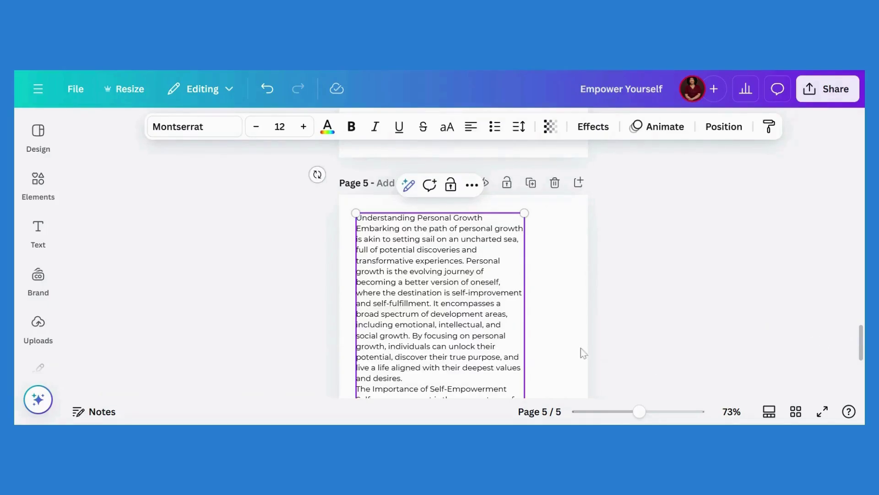
drag(531, 348, 577, 350)
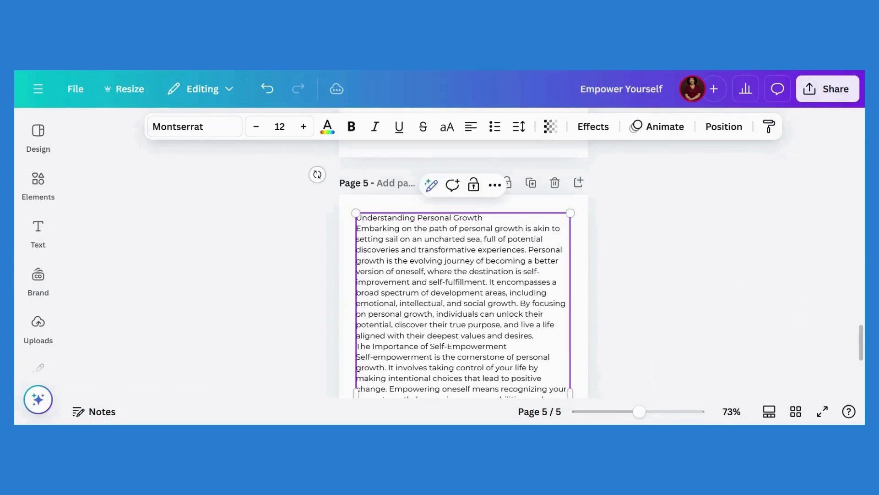
click(635, 268)
click(551, 281)
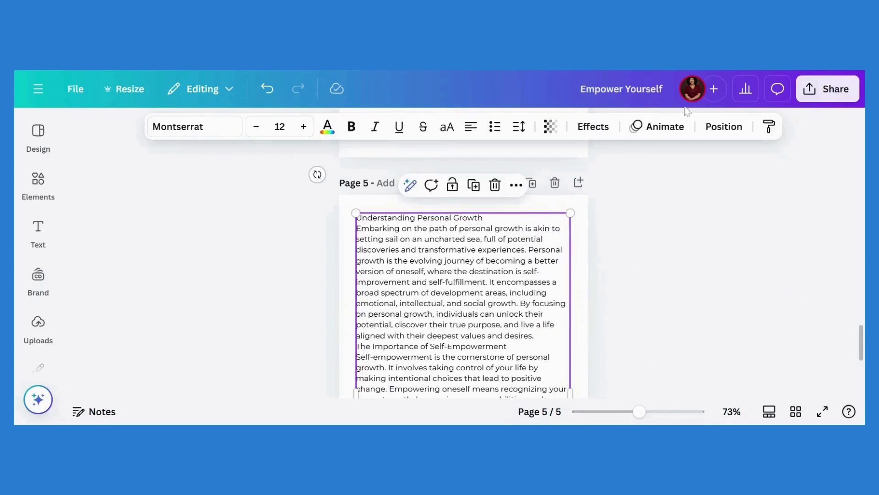
Justify the page 5 text and add blank lines after each heading and paragraph.
click(472, 129)
click(472, 132)
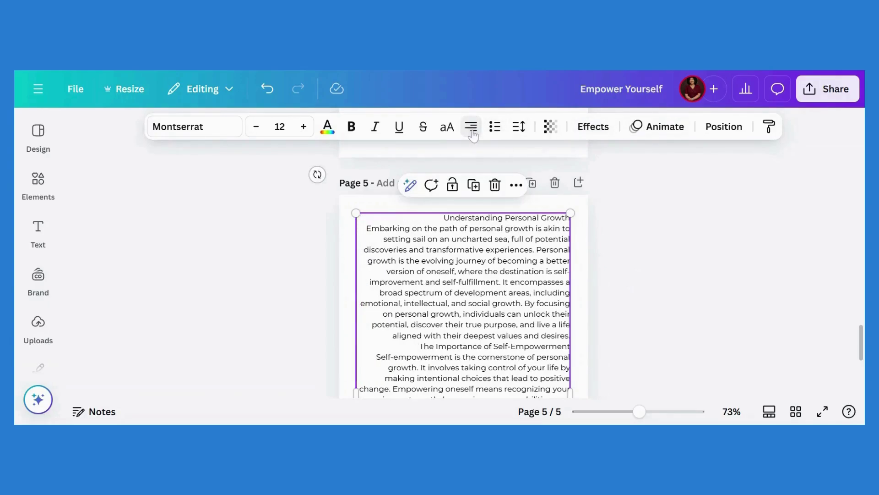
click(473, 131)
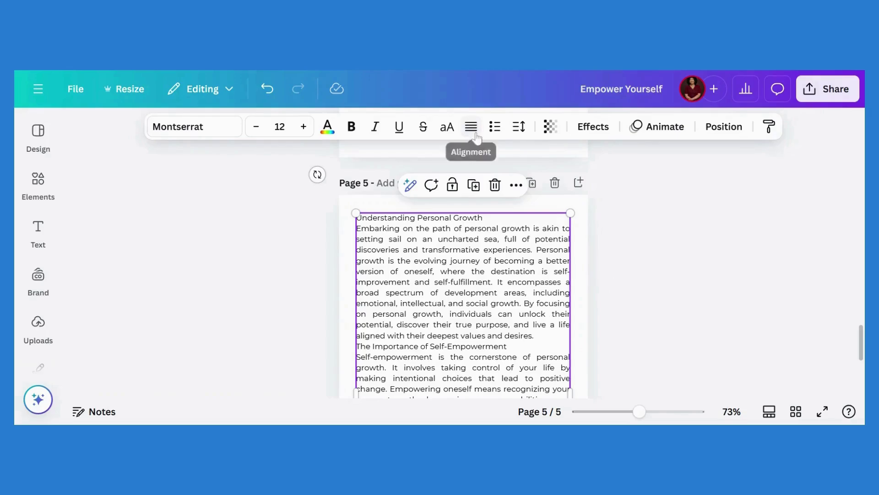
click(480, 218)
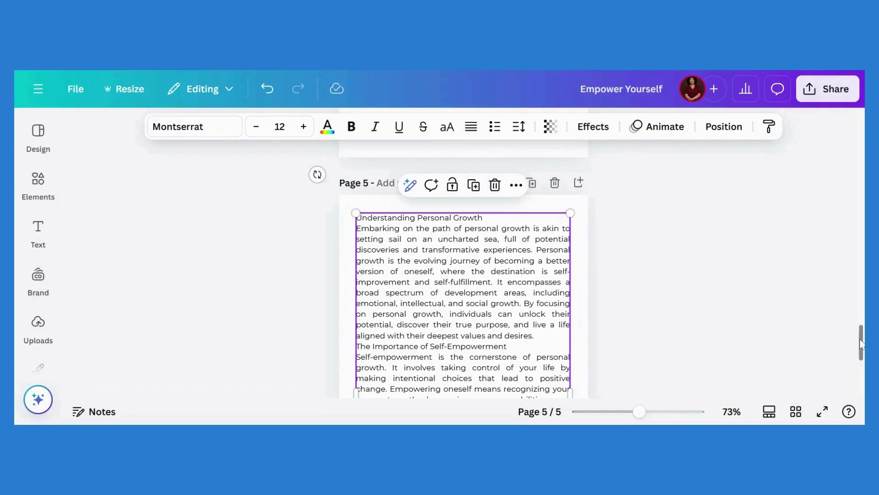
drag(861, 343, 861, 374)
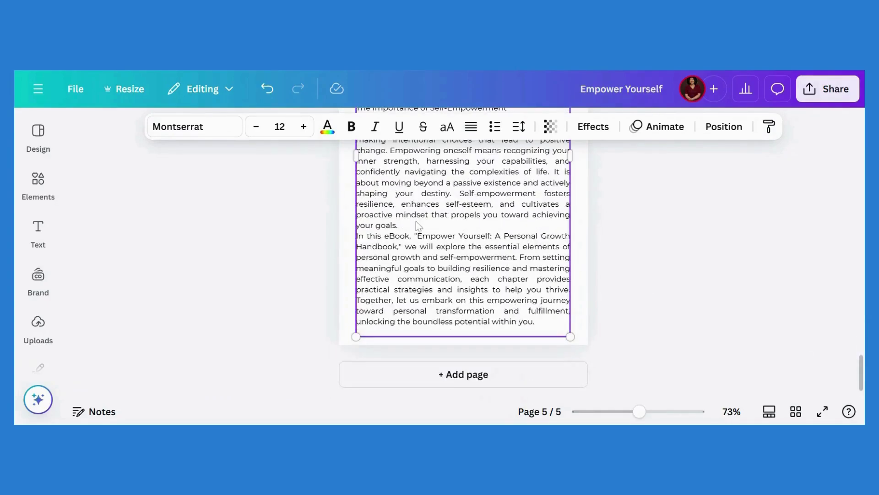
scroll(416, 229, up, 6)
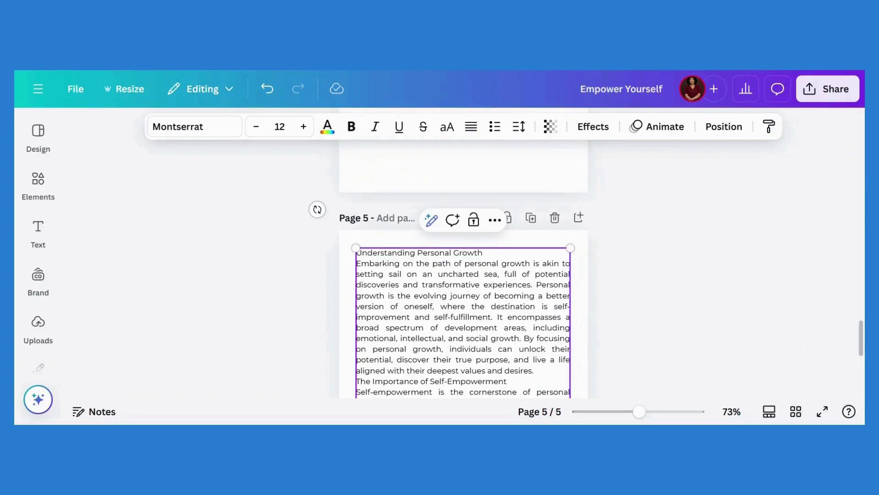
key(Return)
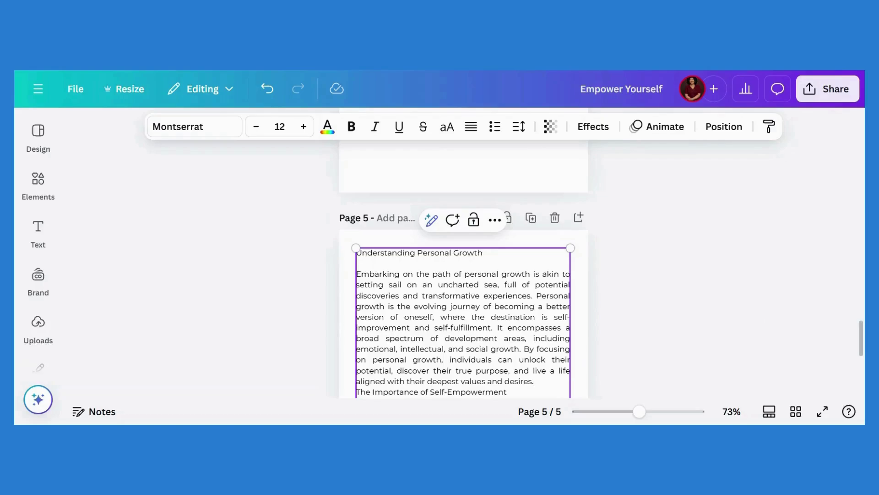
key(Return)
drag(863, 325, 863, 374)
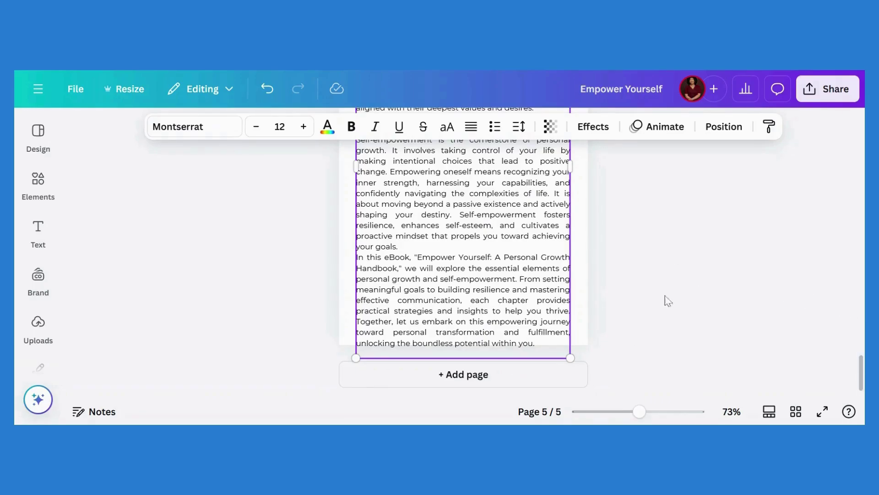
key(Return)
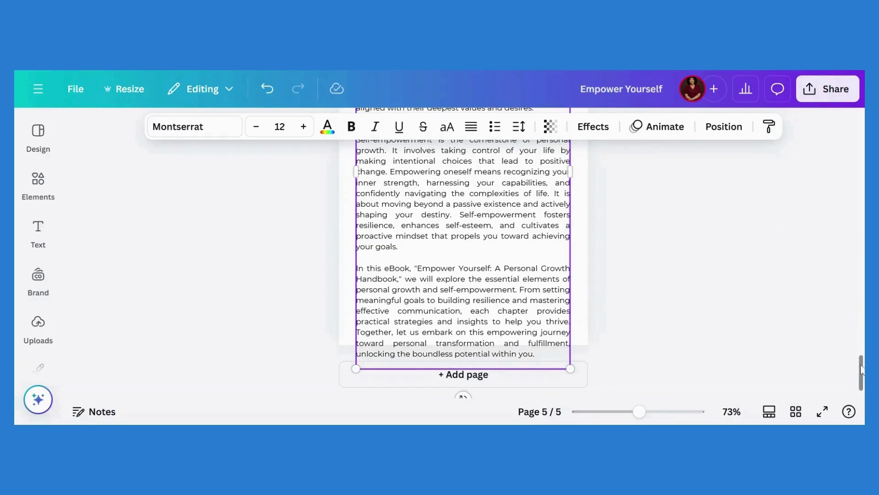
mouse_move(861, 370)
mouse_down()
mouse_move(861, 323)
mouse_move(861, 369)
mouse_up()
Delete the closing sentences from 'From setting' onward, ending the text at 'self-empowerment.'.
key(shift+Down)
key(shift+Down)
key(shift+Down)
key(shift+Down)
key(shift+Down)
key(shift+Down)
key(BackSpace)
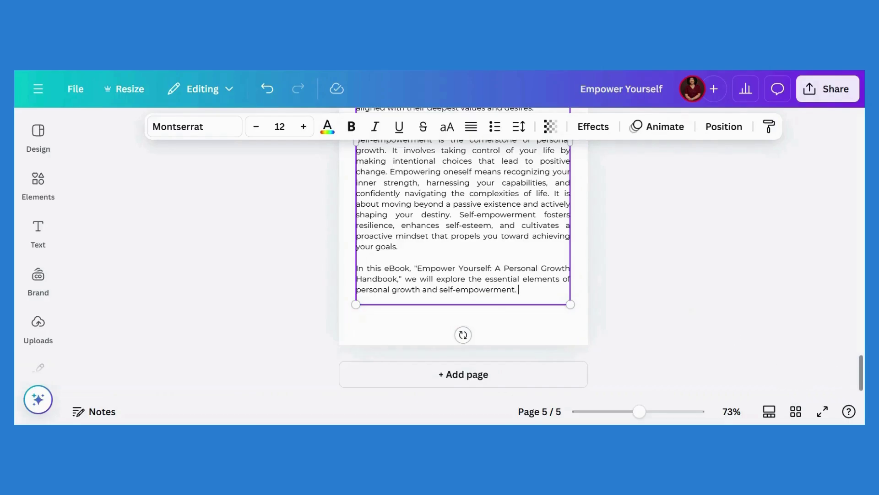
drag(862, 386, 863, 356)
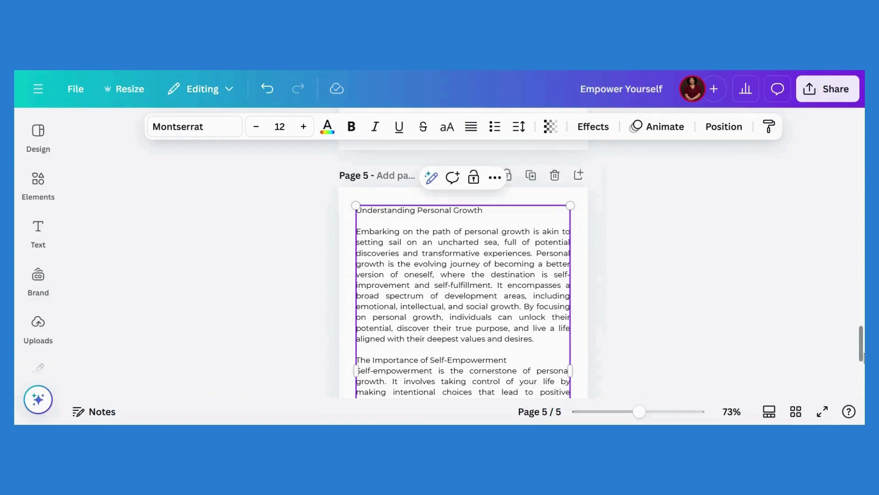
scroll(463, 275, up, 1)
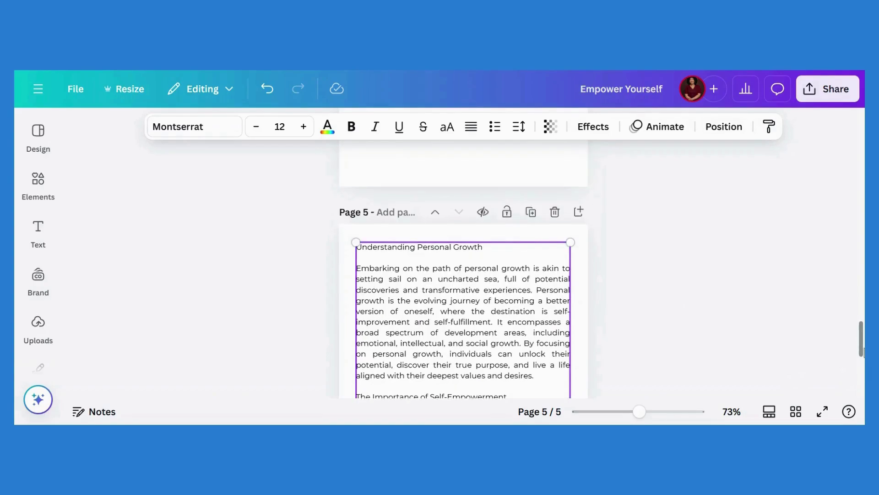
scroll(464, 274, down, 2)
drag(489, 307, 509, 306)
click(525, 311)
Add an 'Introduction' heading at size 14 and move it to the top of page 5.
click(38, 232)
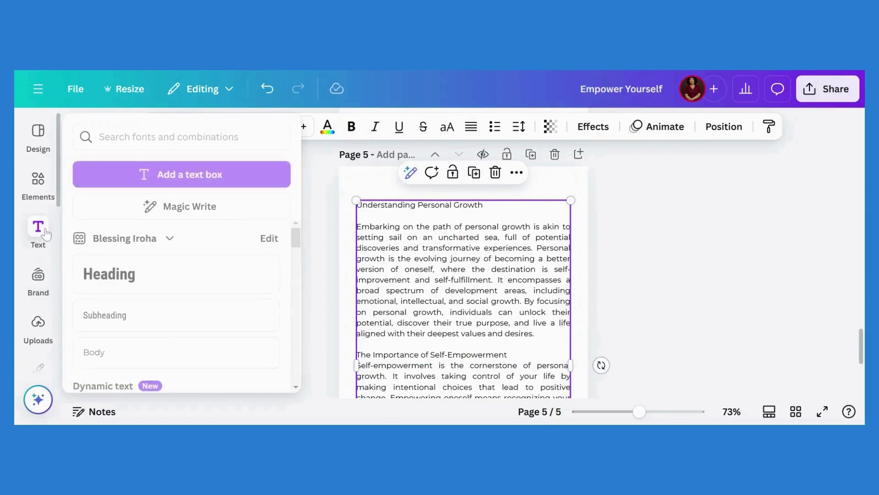
click(138, 269)
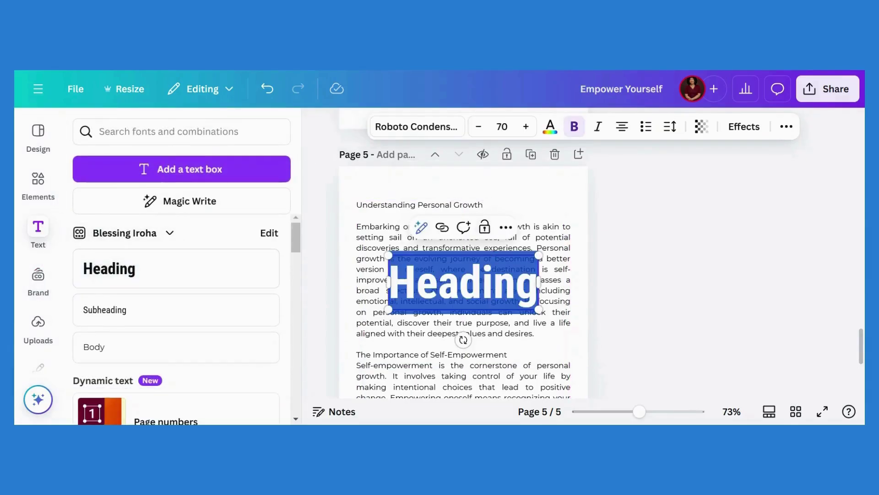
text(Introduc)
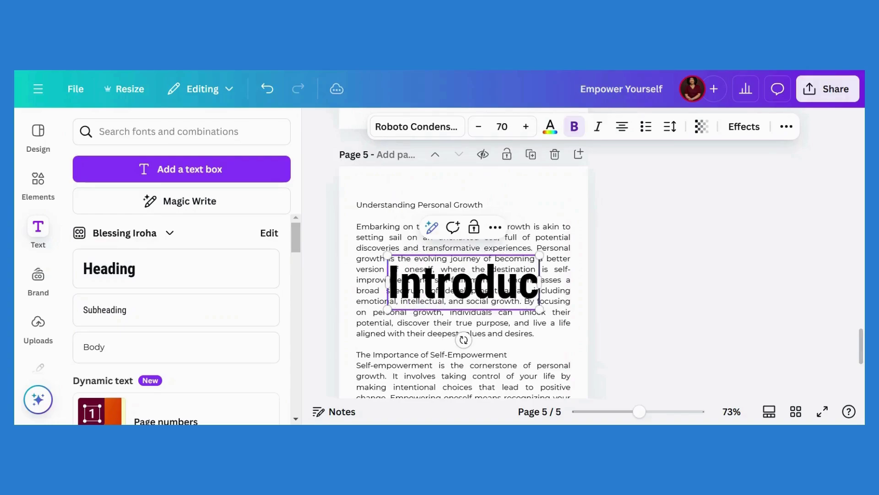
text(tion)
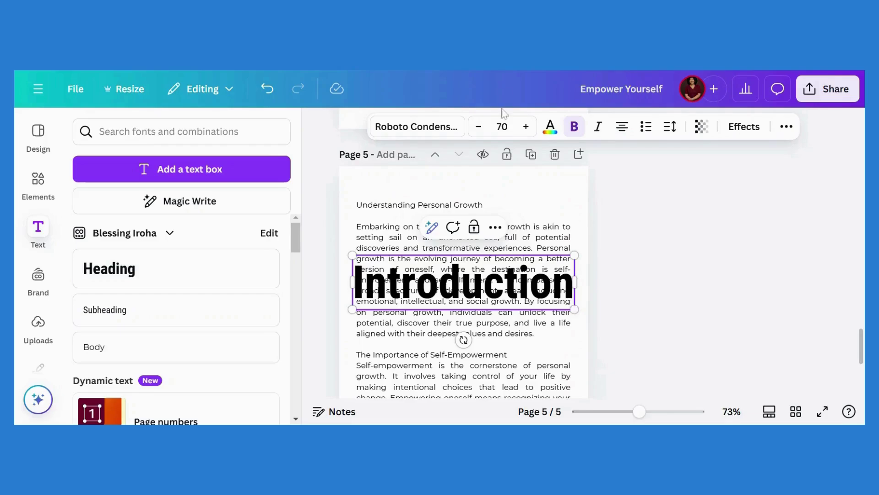
click(570, 367)
click(460, 281)
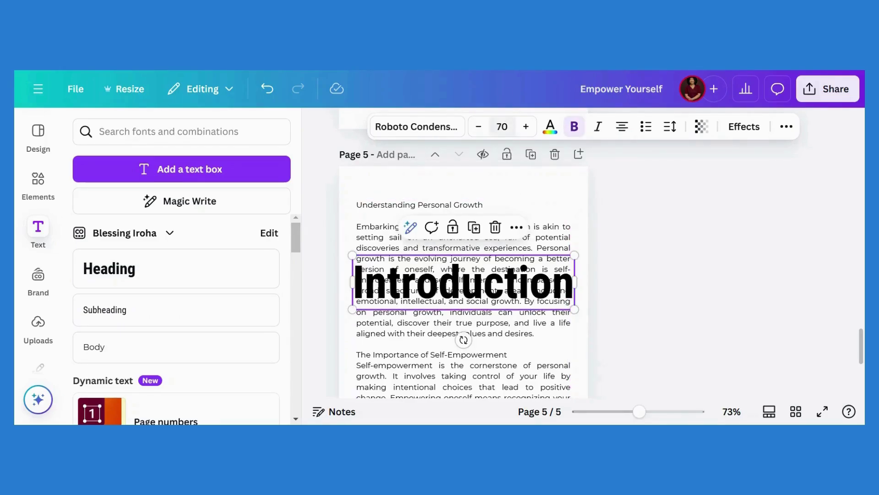
click(502, 126)
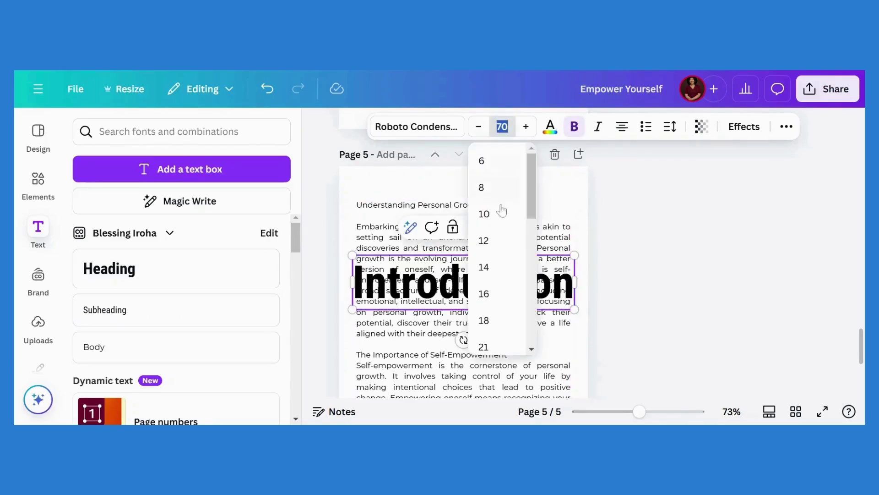
click(486, 273)
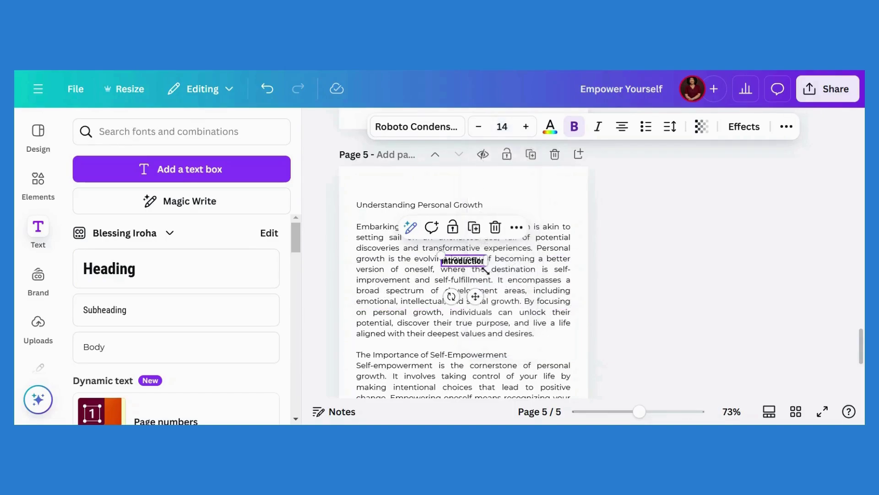
drag(476, 297, 402, 224)
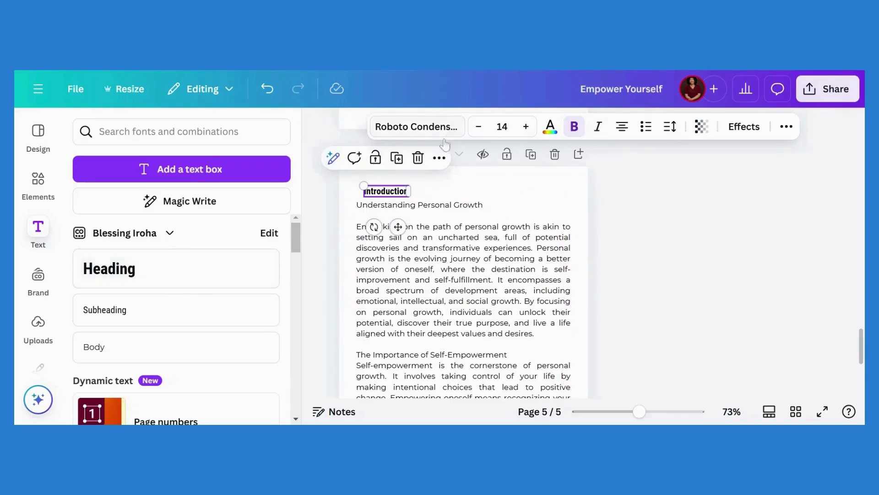
Set the Introduction heading font to Montserrat and select the Understanding Personal Growth subheading.
click(441, 124)
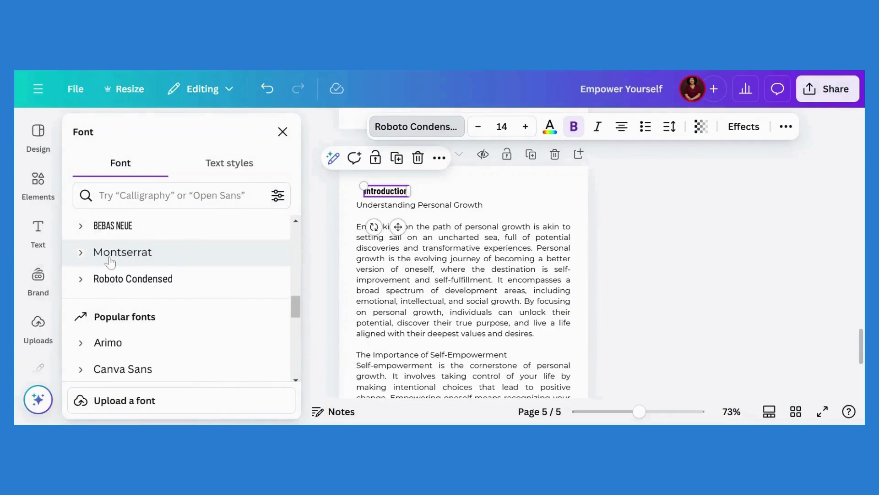
click(110, 261)
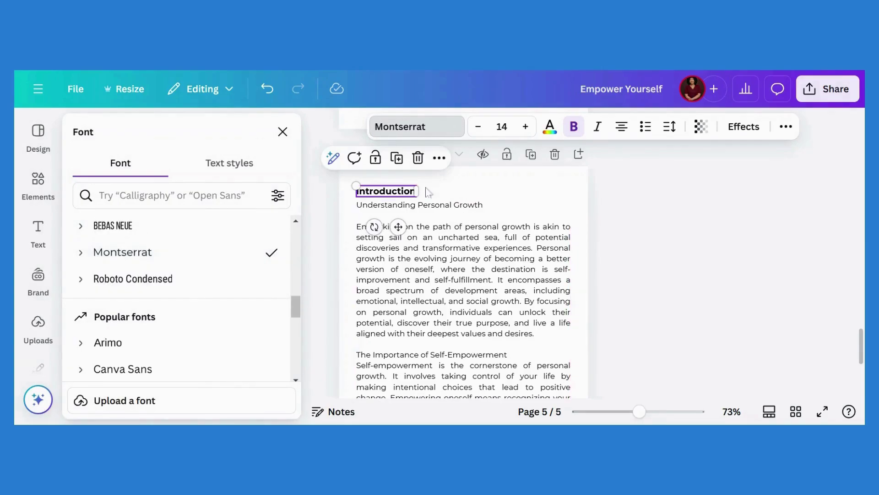
click(454, 259)
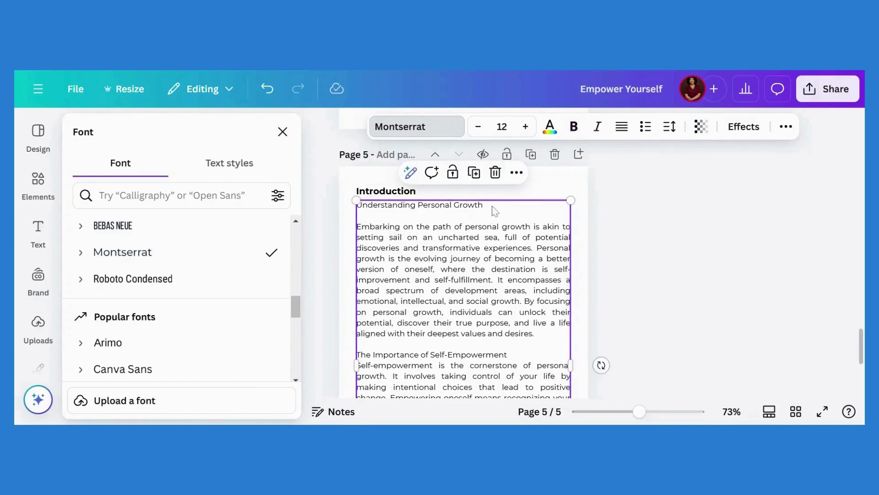
drag(495, 210, 356, 207)
Bold the Understanding Personal Growth and The Importance of Self-Empowerment subheadings, adding a blank line after the latter.
click(574, 127)
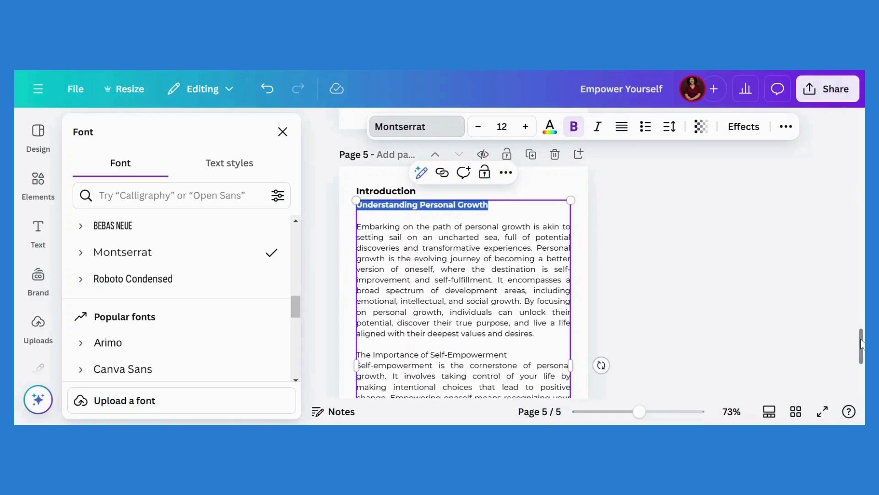
scroll(862, 344, down, 2)
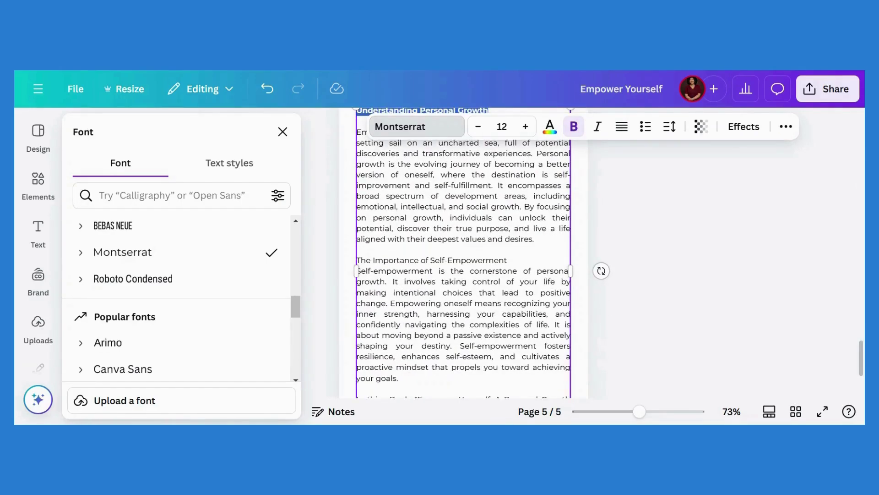
drag(507, 259, 361, 218)
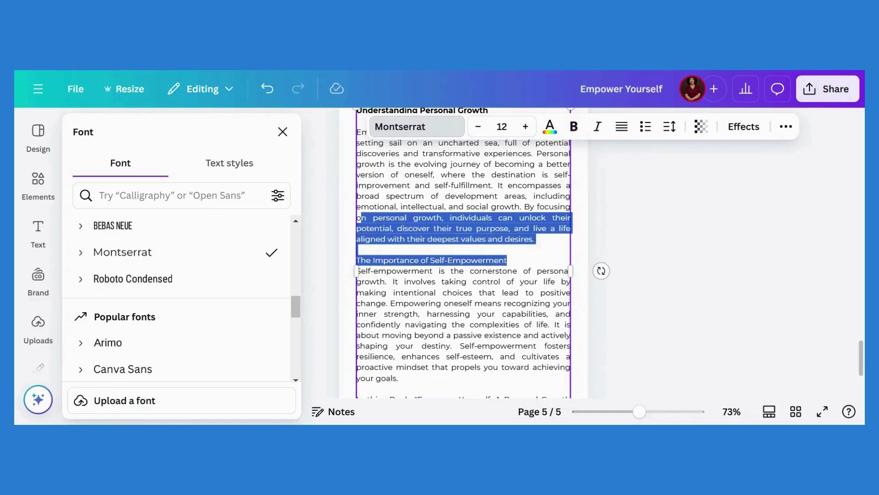
click(507, 259)
drag(507, 260, 356, 261)
click(356, 261)
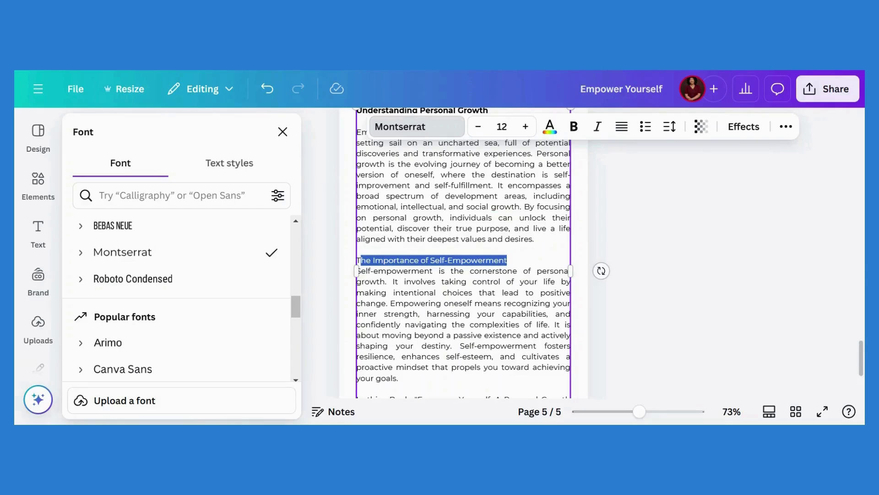
click(574, 127)
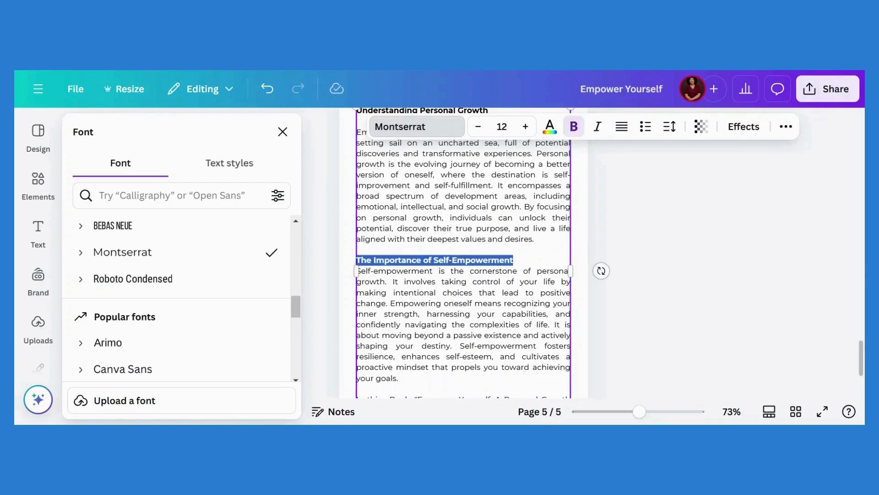
key(End)
key(Return)
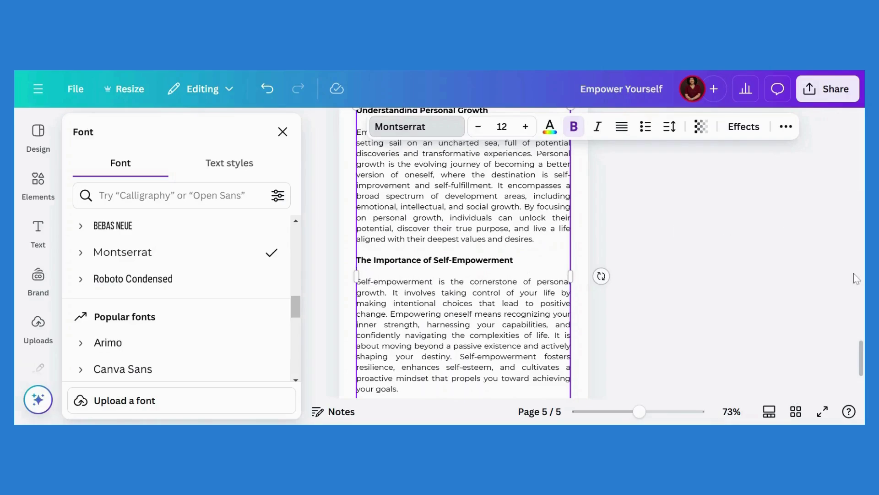
Close the font list and scroll back to page 5.
scroll(464, 252, down, 3)
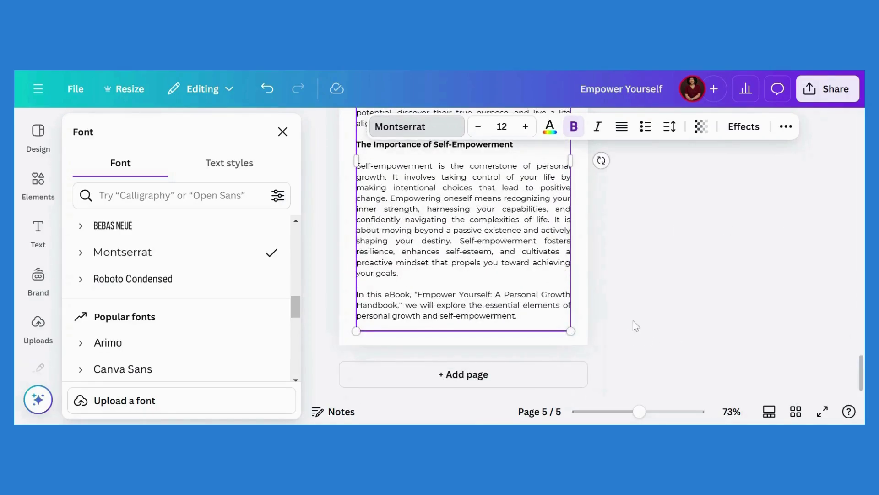
key(Escape)
drag(865, 367, 863, 328)
Duplicate the Introduction page, paste the Chapter 1 text as body, and move its title into the heading.
click(531, 270)
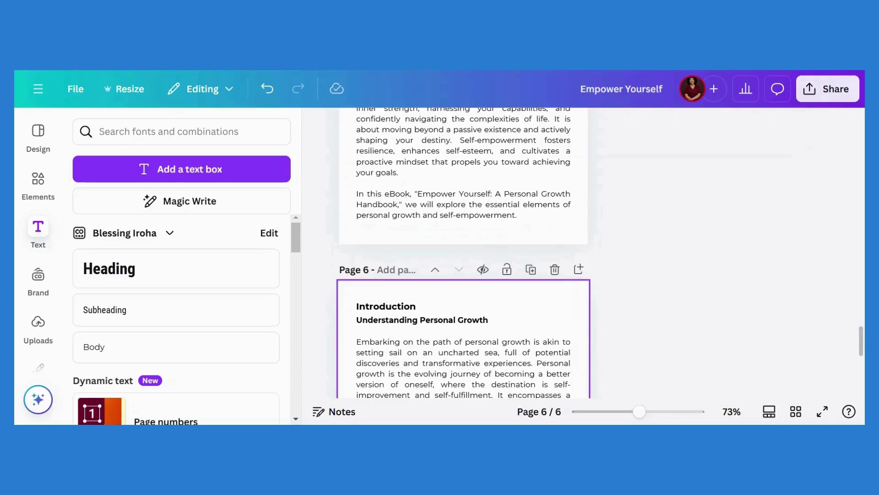
click(426, 365)
key(ctrl+a)
key(ctrl+v)
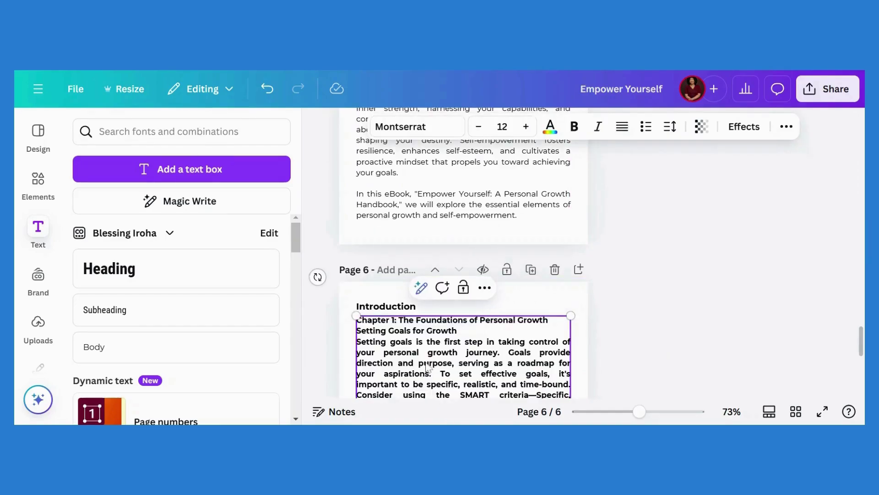
drag(549, 319, 356, 320)
key(ctrl+c)
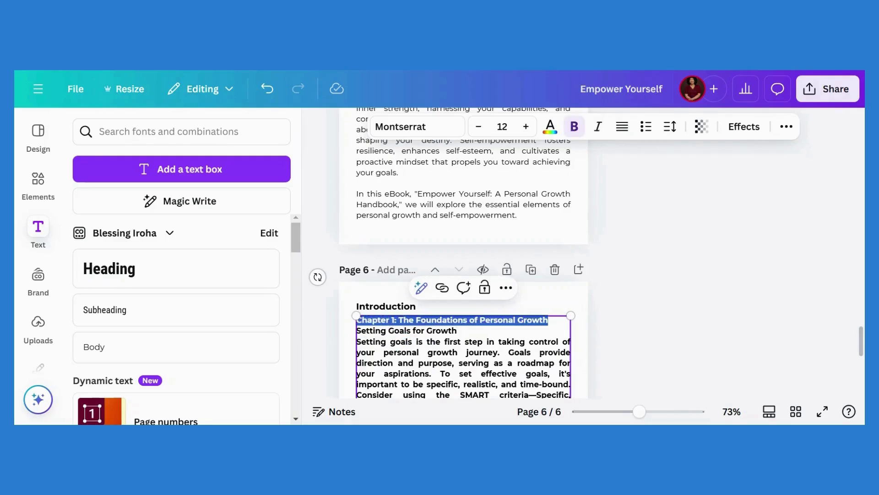
key(BackSpace)
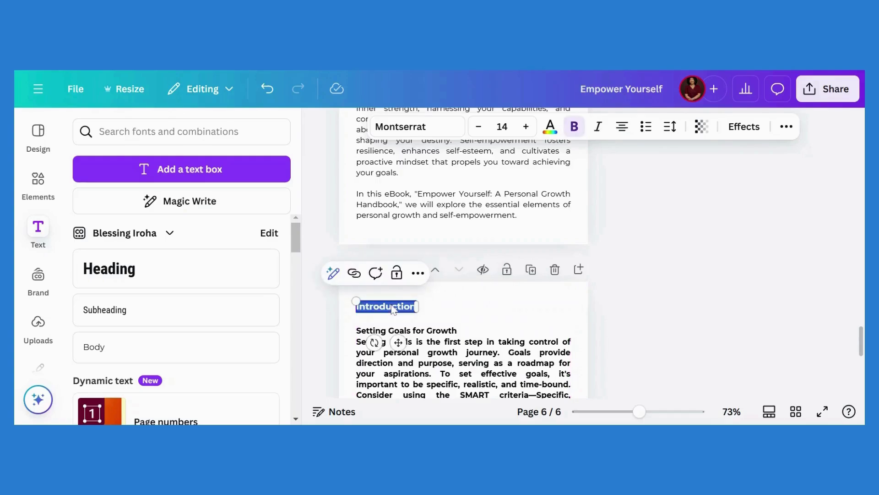
key(ctrl+v)
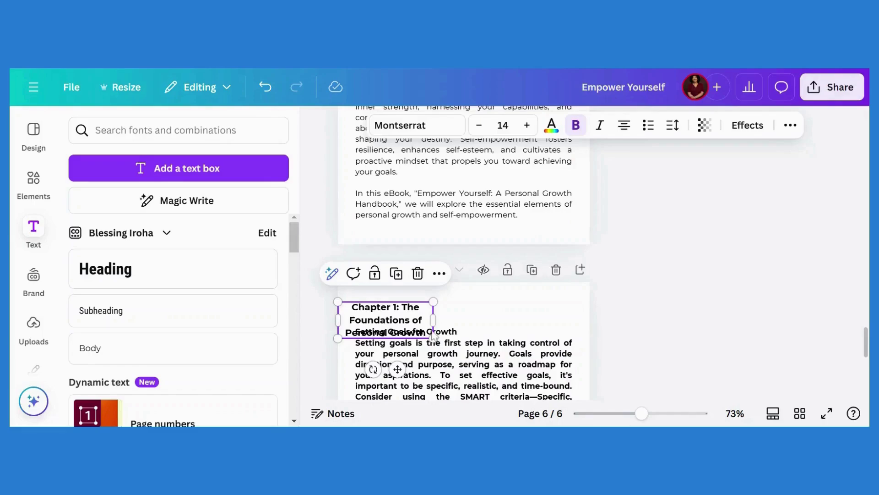
Widen and left-align the Chapter 1 heading, and remove bold from all the body text.
drag(434, 325, 541, 314)
click(631, 136)
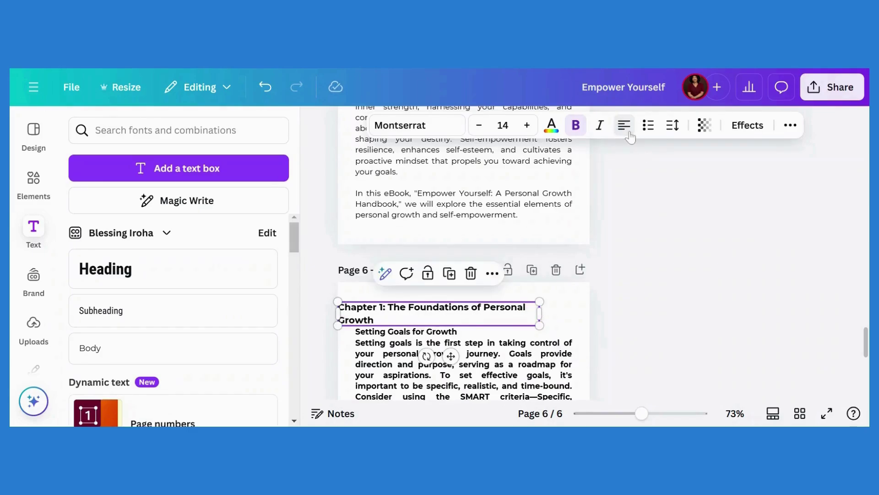
mouse_move(452, 356)
mouse_down()
mouse_move(475, 353)
mouse_move(468, 353)
mouse_up()
click(489, 372)
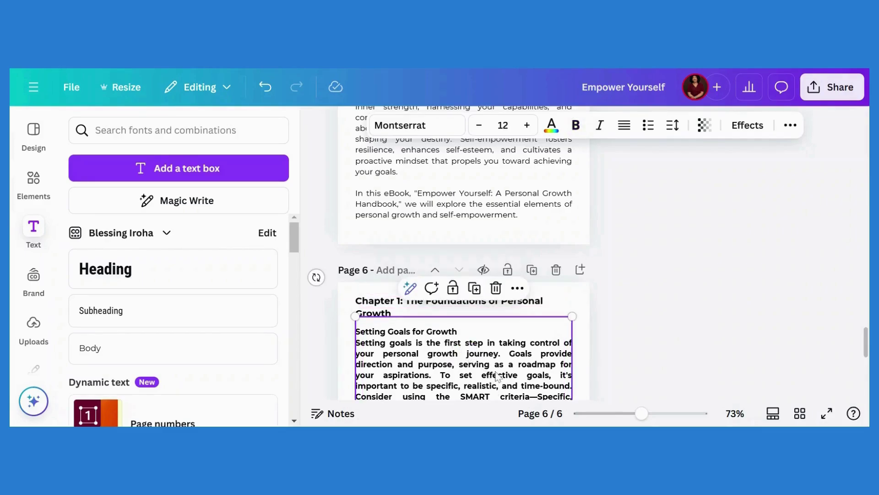
click(533, 357)
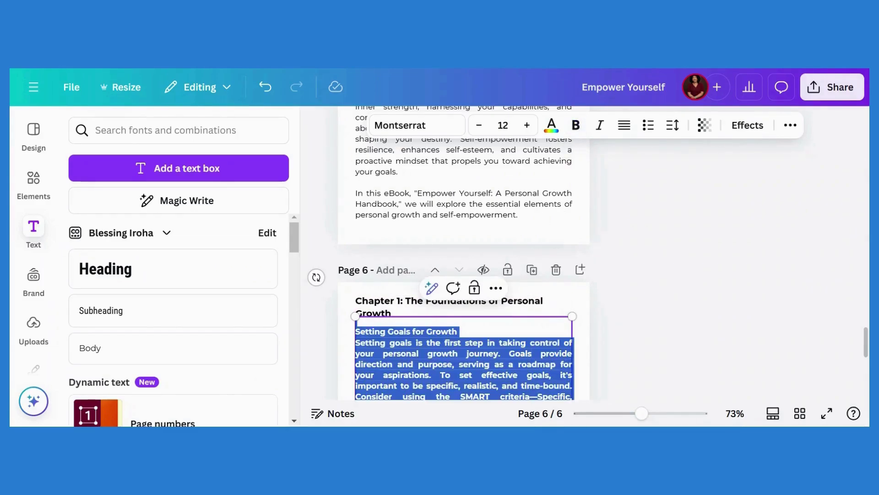
key(ctrl+a)
click(577, 127)
click(630, 310)
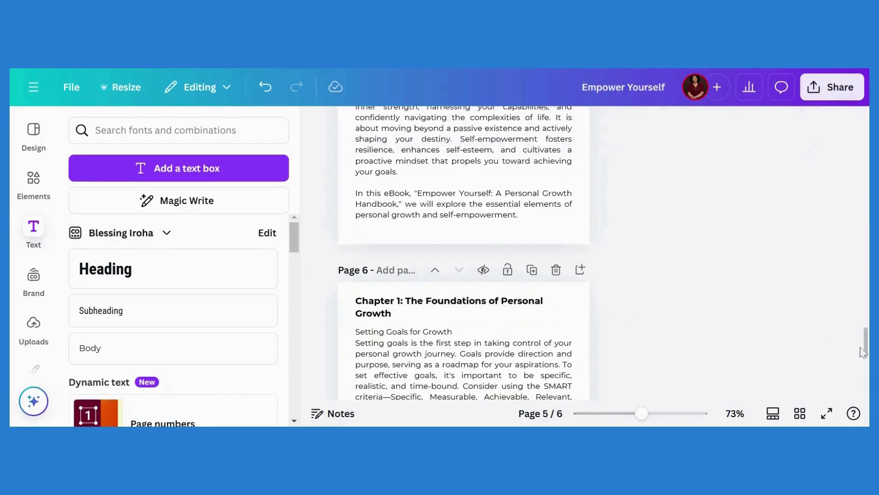
Add blank lines around the Setting Goals for Growth and Identifying Your Strengths and Weaknesses subheadings.
scroll(866, 357, down, 4)
click(478, 166)
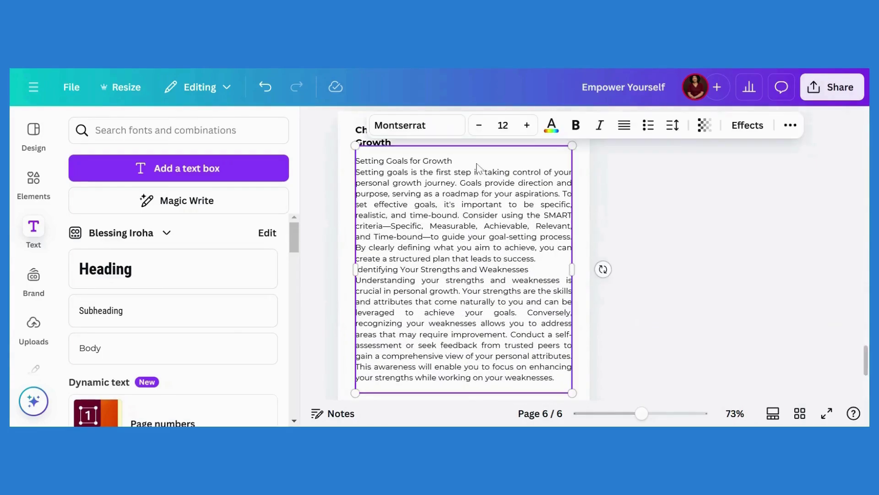
click(478, 166)
key(Return)
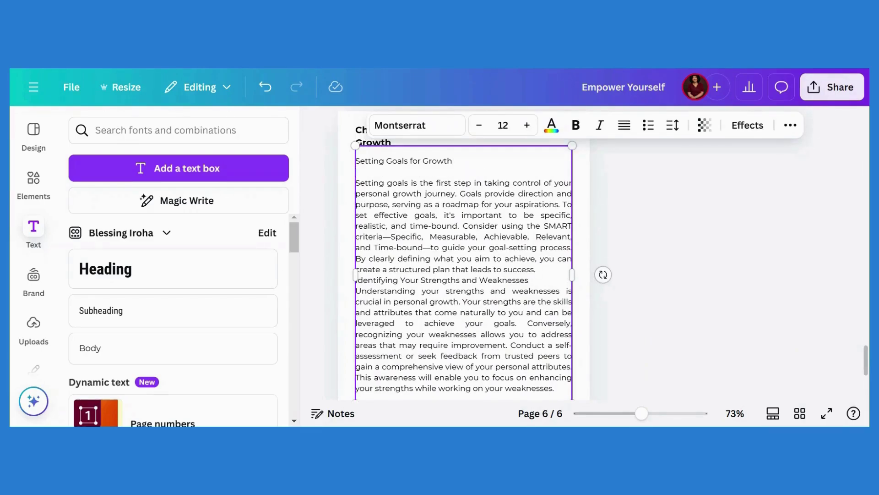
key(Return)
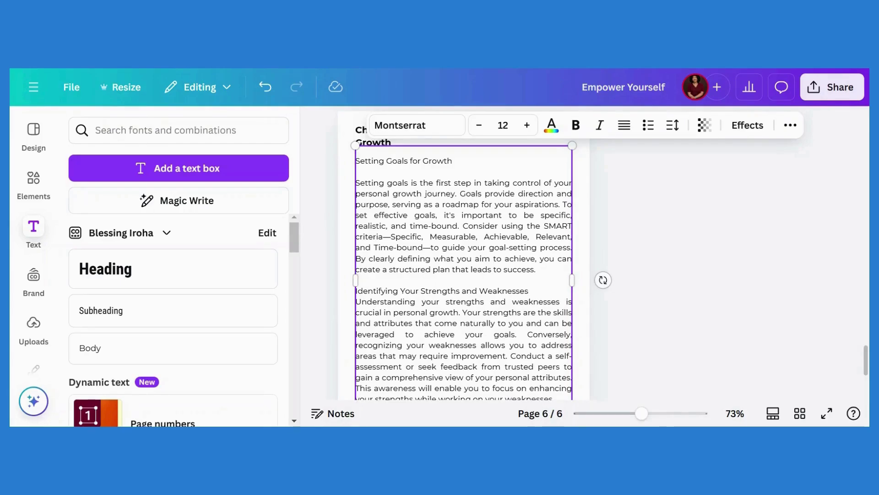
key(End)
key(Return)
scroll(865, 326, down, 3)
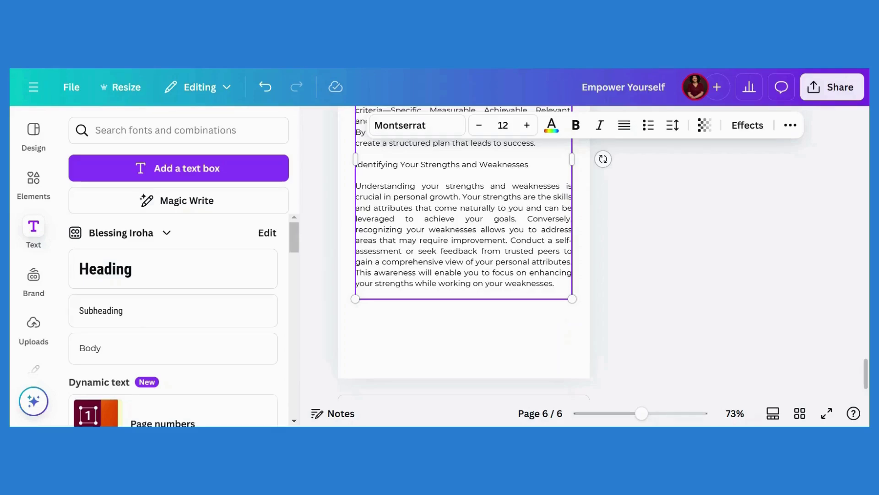
scroll(558, 290, up, 5)
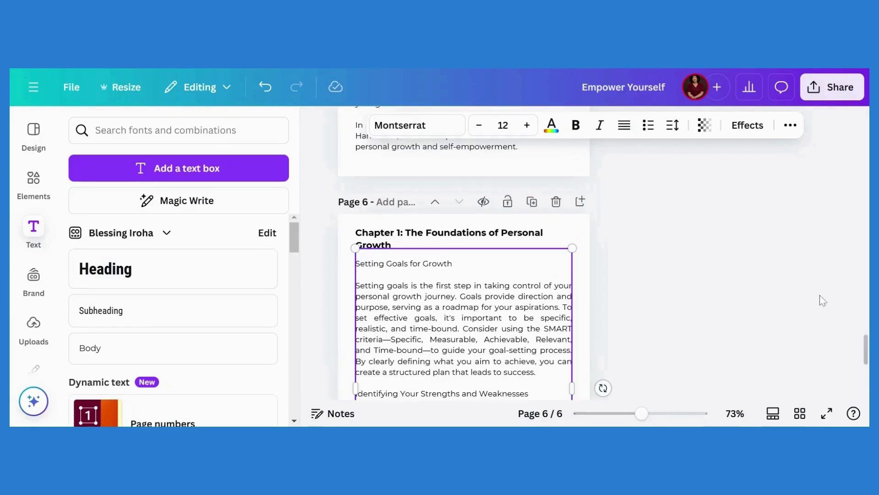
scroll(866, 337, down, 5)
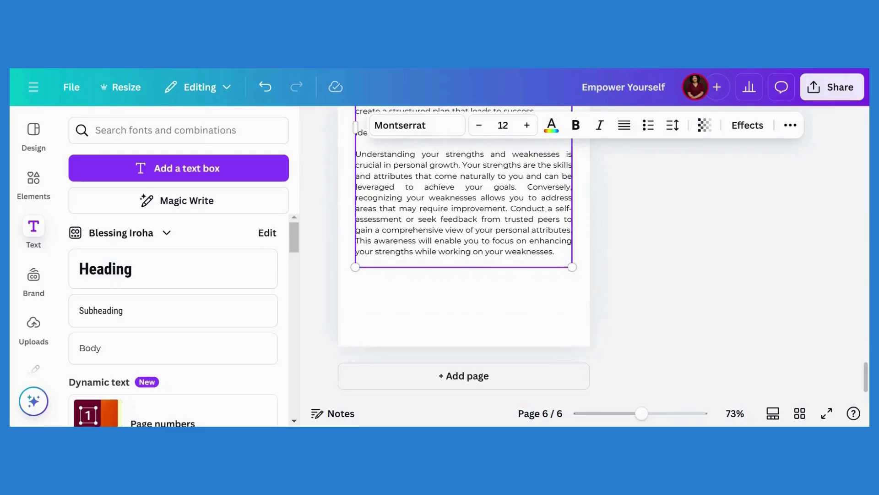
Paste the Overcoming Limiting Beliefs section after the last paragraph, with blank lines around its heading.
key(Return)
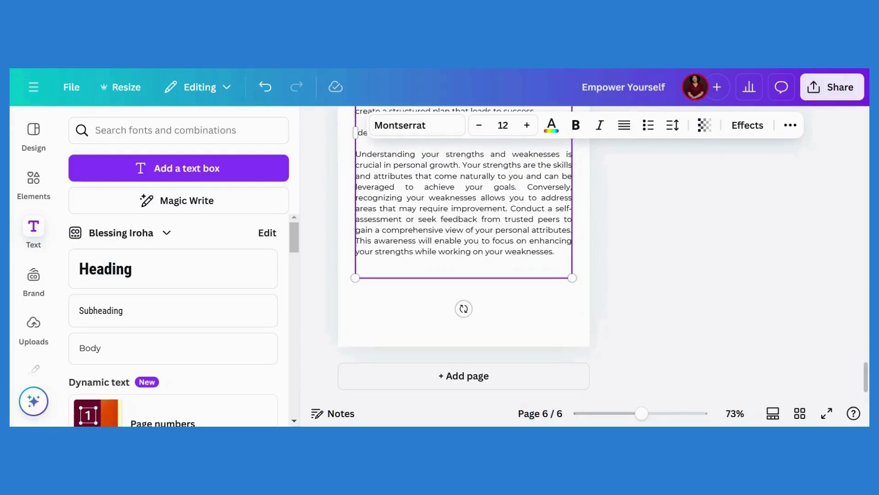
text(Overcoming Limiting Beliefs Limiting beliefs are the internal barriers that hinder your potential. These beliefs, often ingrained from past experiences or societal expectations, can manifest as self-doubt or fear of failure. To overcome them, start by identifying the beliefs that restrict your progress. Challenge their validity by examining evidence to the contrary and reframe them with empowering alternatives. For example, replace "I can't achieve this" with "I am capable of overcoming challenges." By shifting your mindset, you can break free from these constraints and unlock new possibilities.)
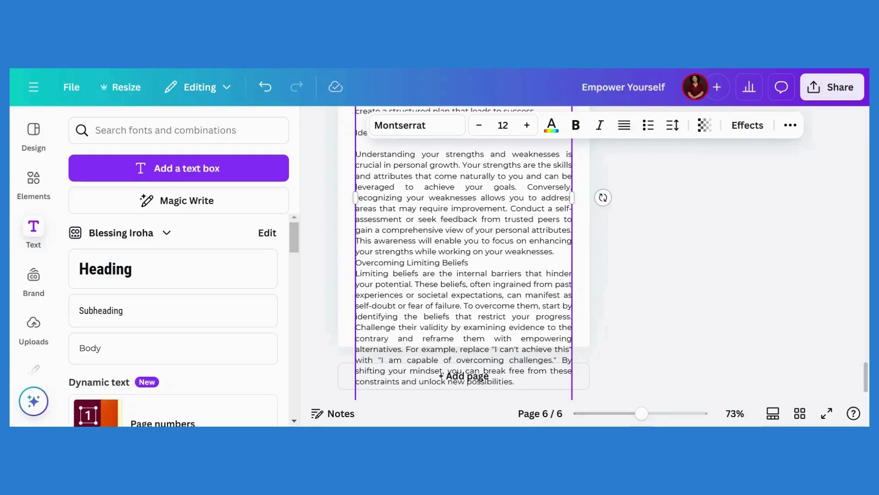
key(Return)
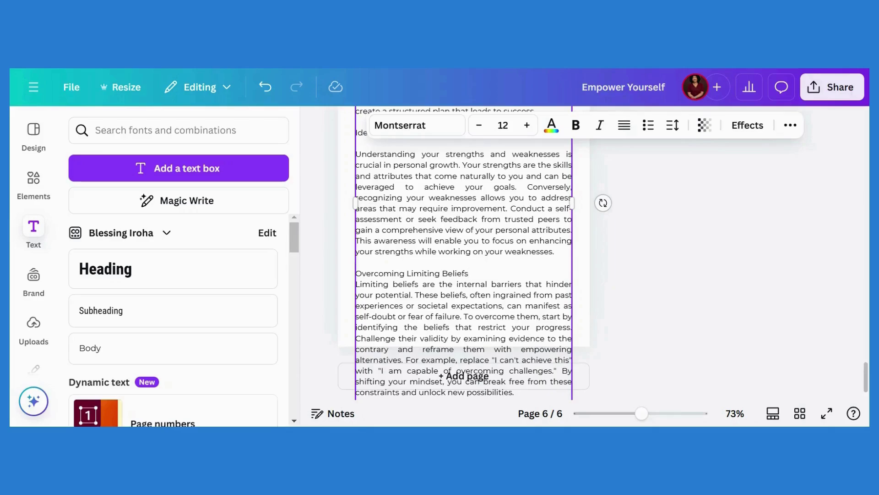
key(Return)
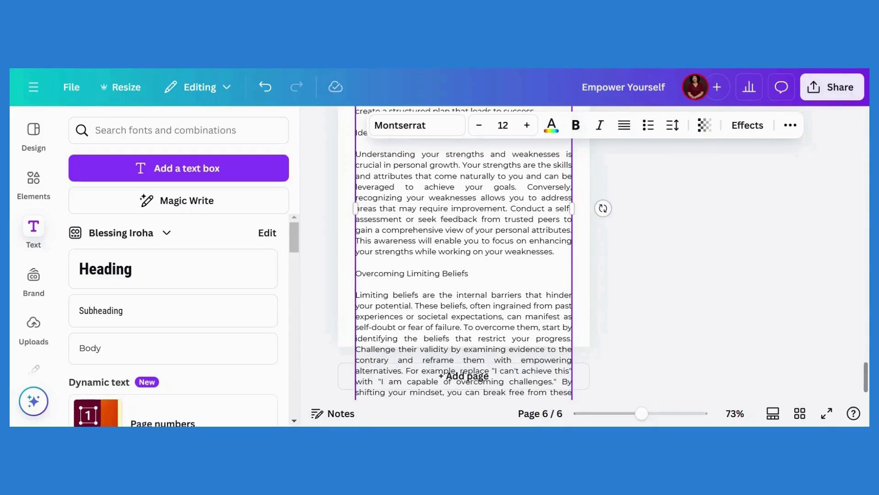
scroll(867, 387, up, 5)
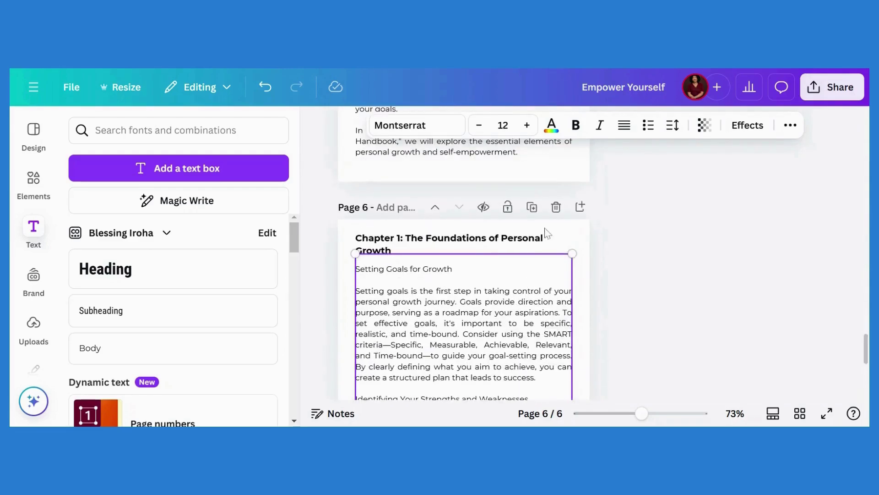
Duplicate page 6 as page 7 and delete page 6's overflowing text from 'as self-doubt' onward.
click(532, 207)
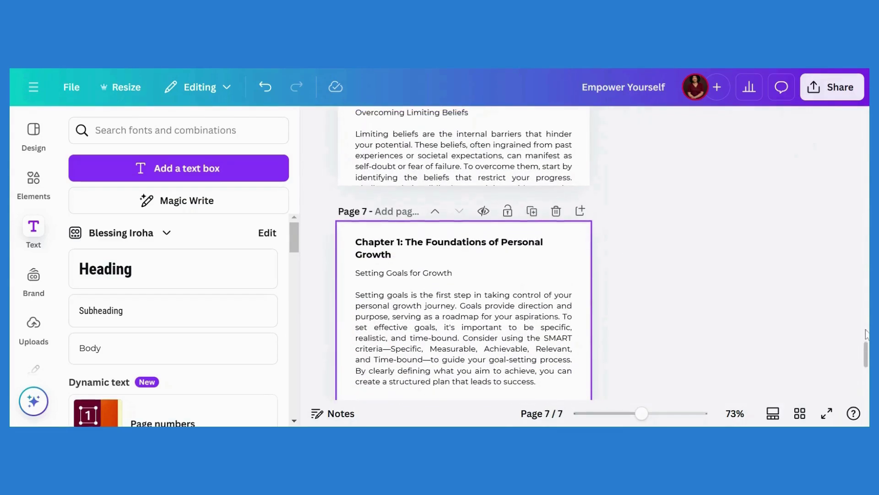
mouse_move(866, 353)
mouse_down()
mouse_move(866, 331)
mouse_move(865, 343)
mouse_up()
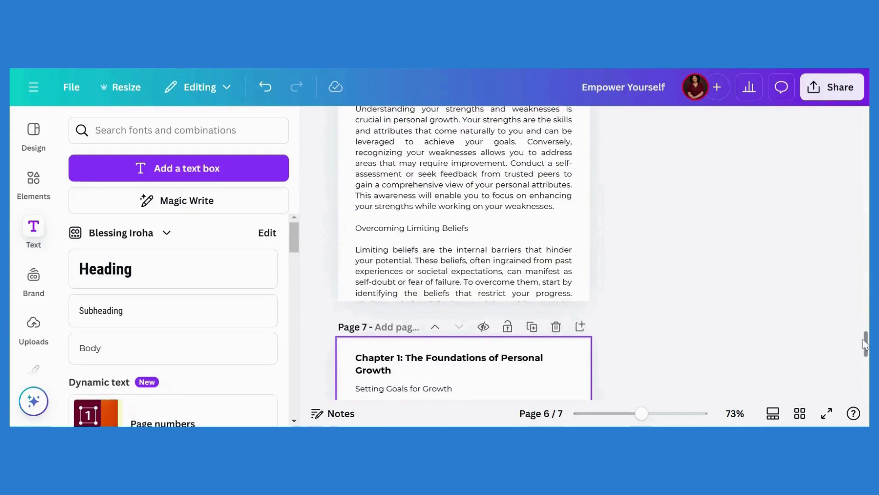
click(568, 277)
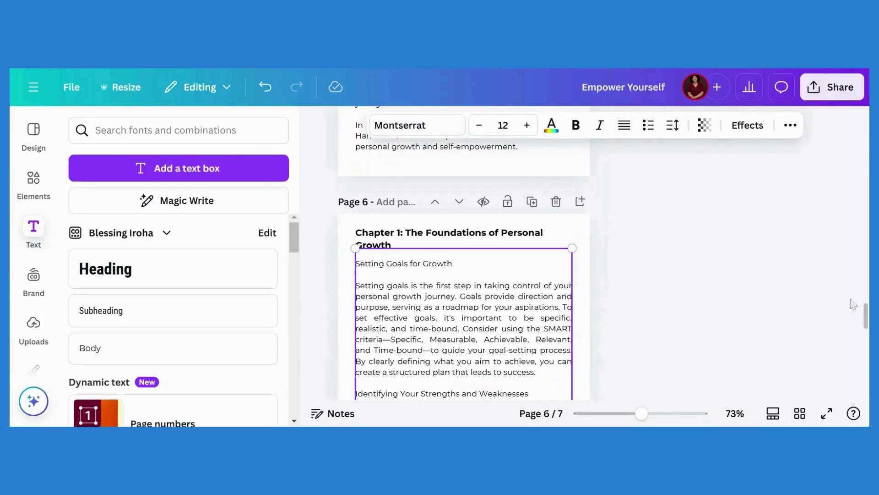
drag(866, 319, 866, 353)
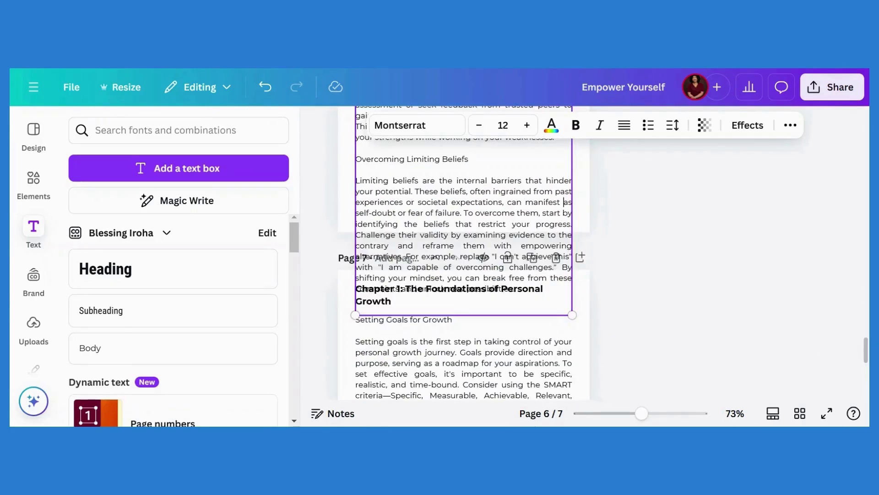
drag(564, 202, 514, 288)
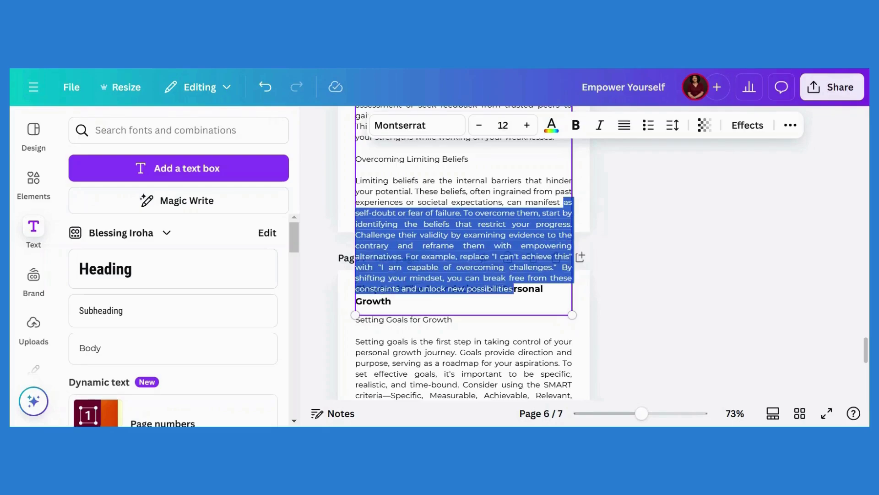
key(BackSpace)
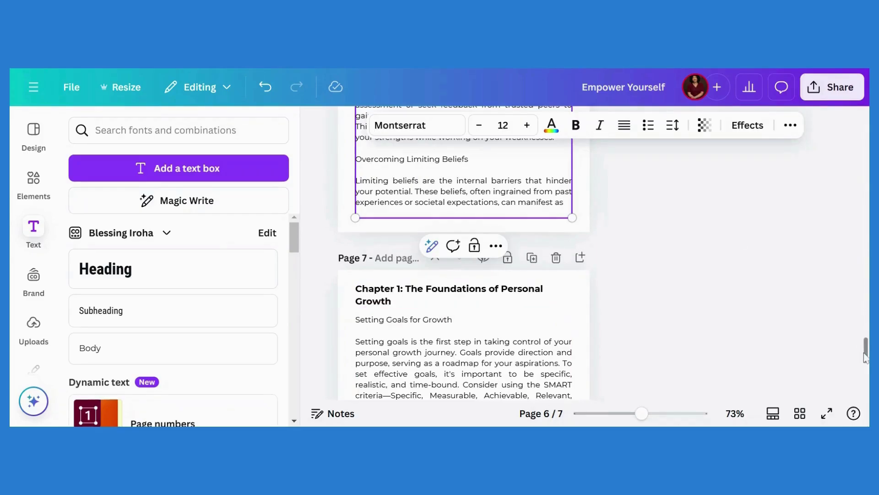
Delete the repeated body text at the top of page 7.
scroll(519, 322, down, 10)
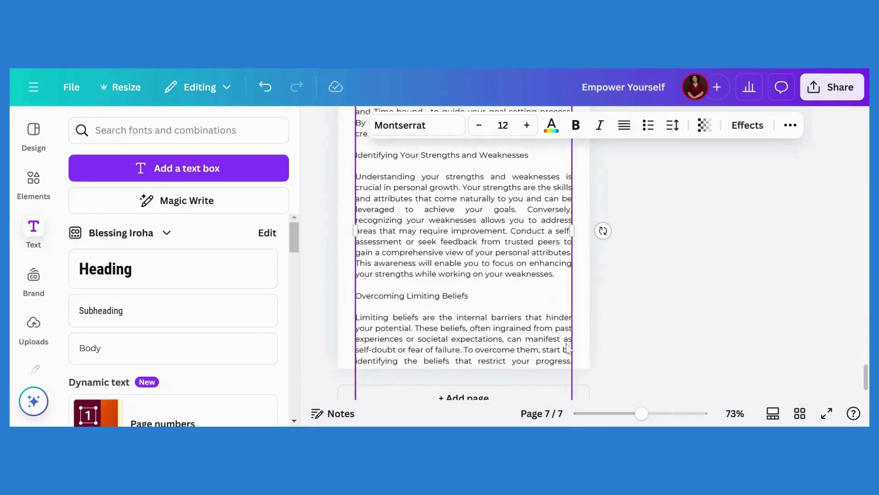
key(ctrl+a)
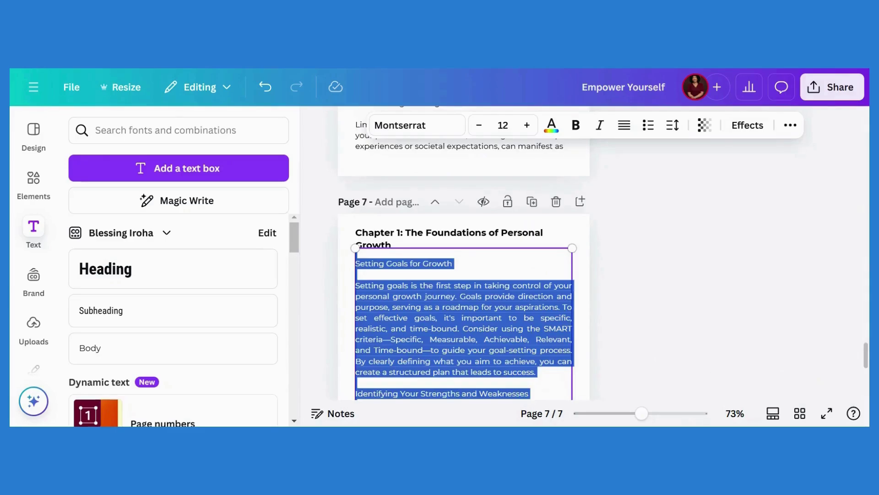
scroll(464, 252, down, 5)
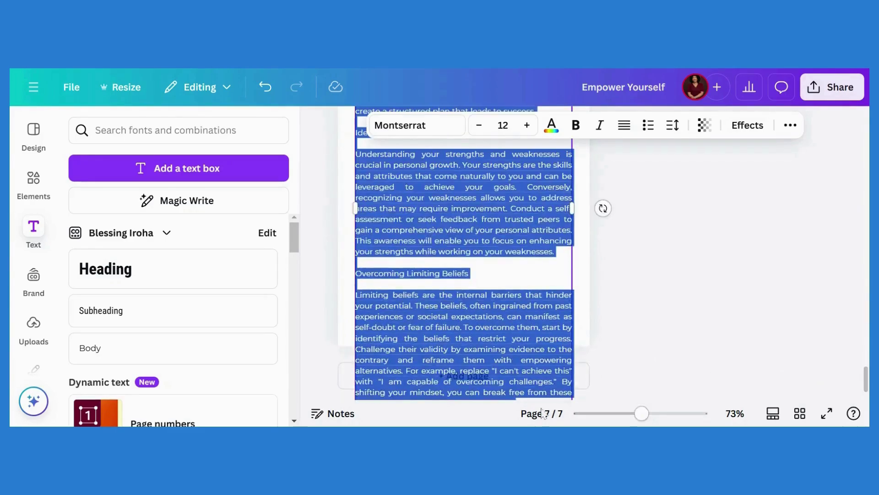
click(560, 316)
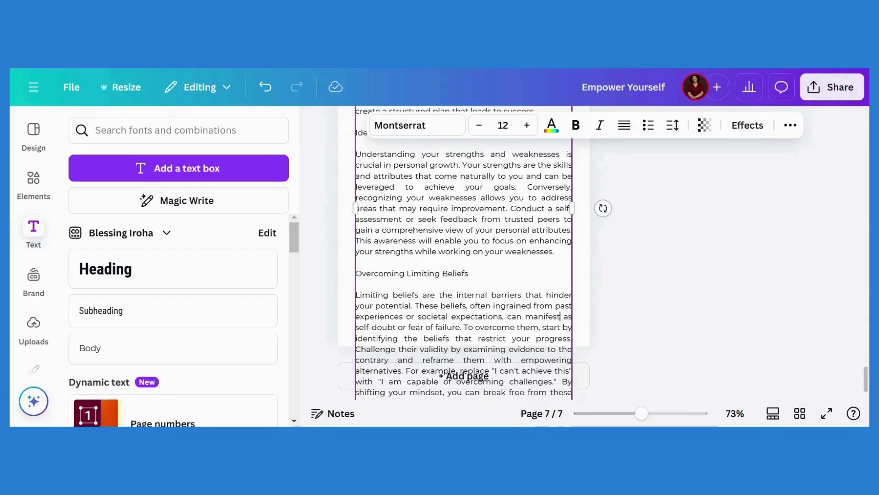
shift+click(475, 186)
drag(475, 187, 360, 207)
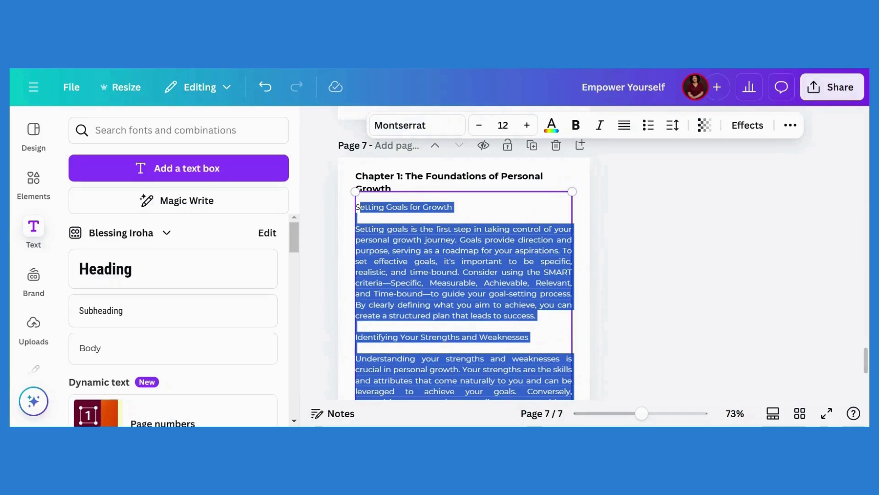
key(BackSpace)
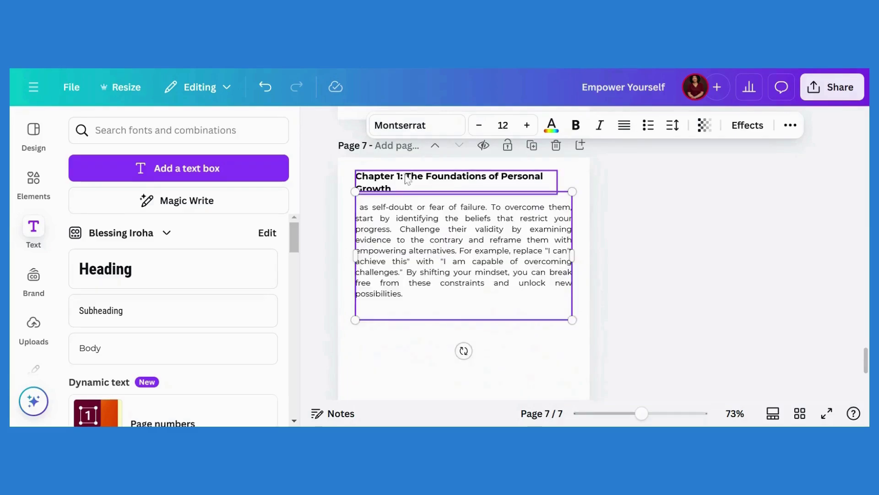
Delete page 7's repeated Chapter 1 heading and the leftover 'as ' at the text start.
click(408, 181)
key(Delete)
click(383, 215)
click(374, 212)
click(374, 212)
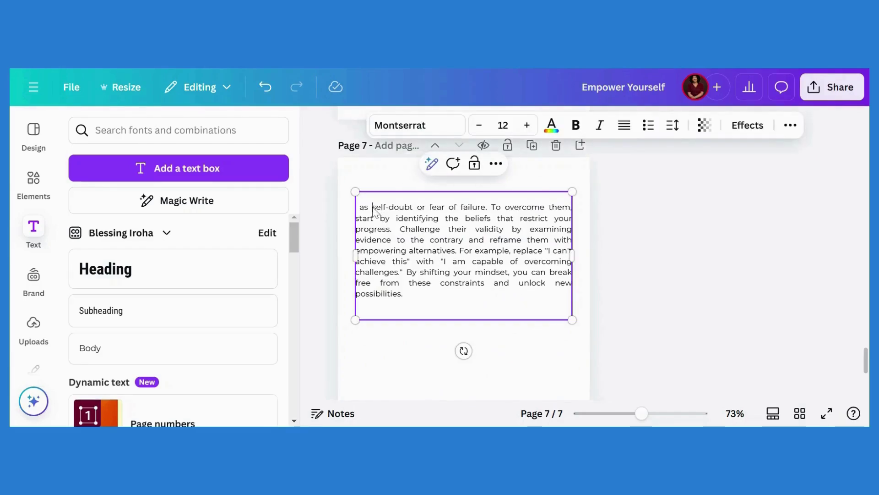
key(BackSpace)
key(BackSpace)
key(BackSpace)
key(BackSpace)
key(BackSpace)
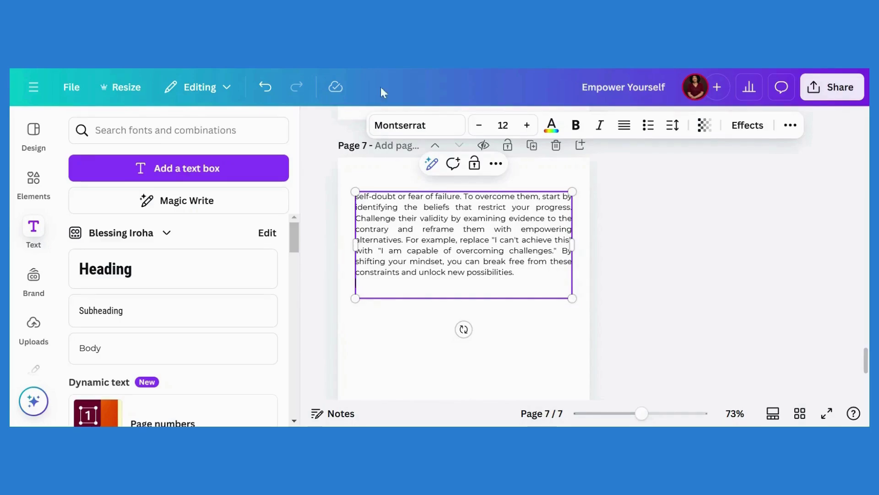
key(Escape)
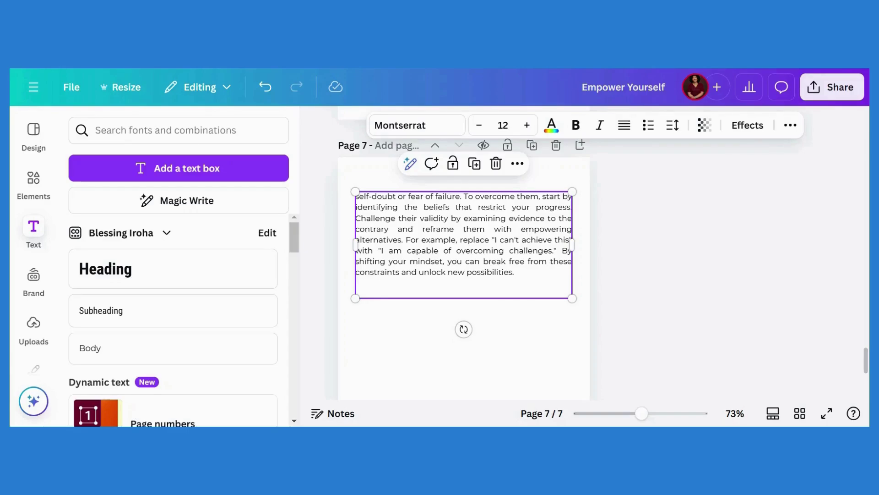
key(Delete)
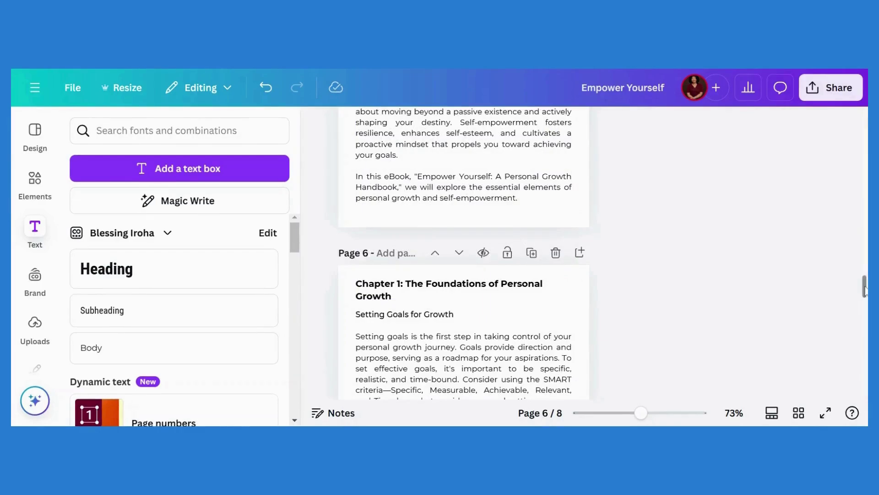
drag(865, 287, 841, 268)
drag(842, 304, 853, 336)
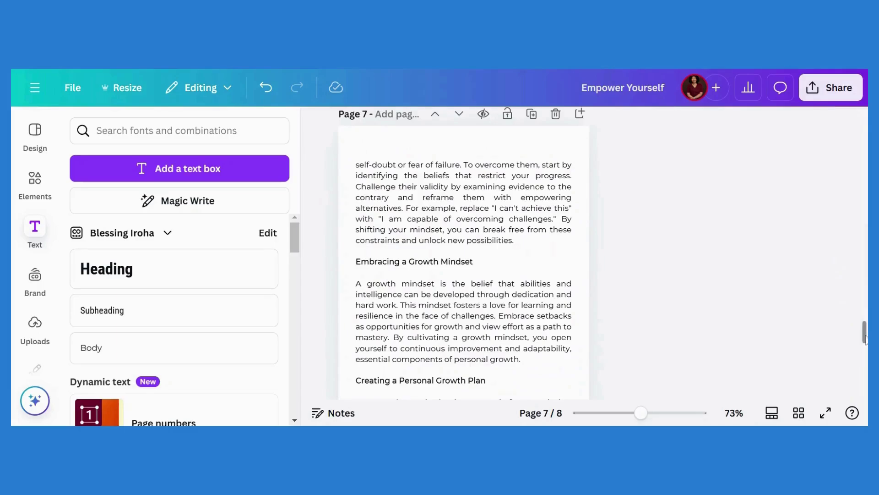
drag(866, 340, 865, 360)
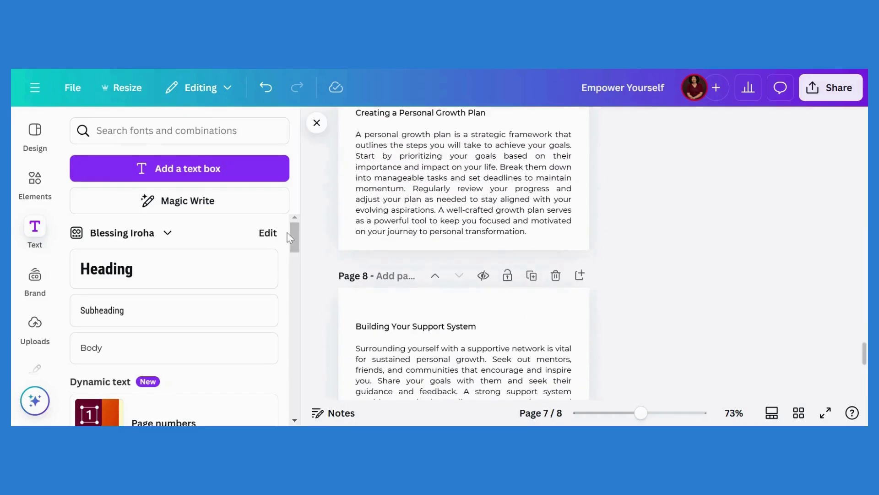
Add page numbers and uncheck page 1 so they show only on pages 2–8.
scroll(293, 243, down, 3)
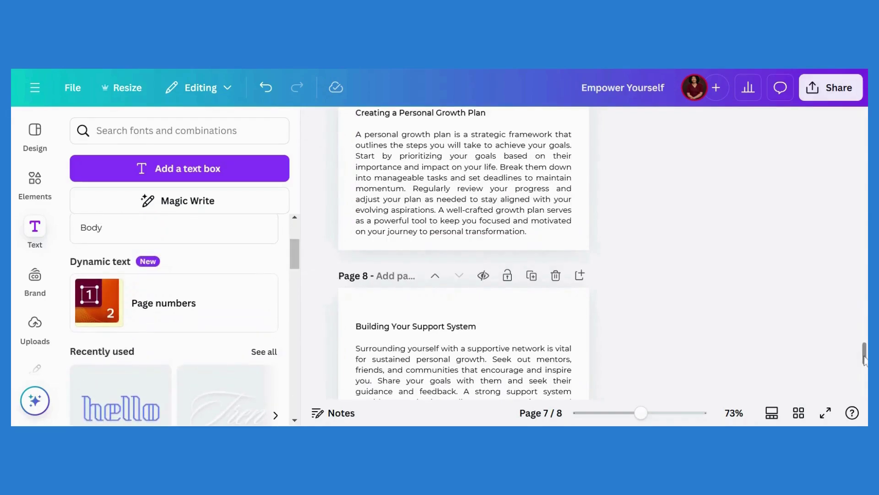
drag(865, 357, 864, 254)
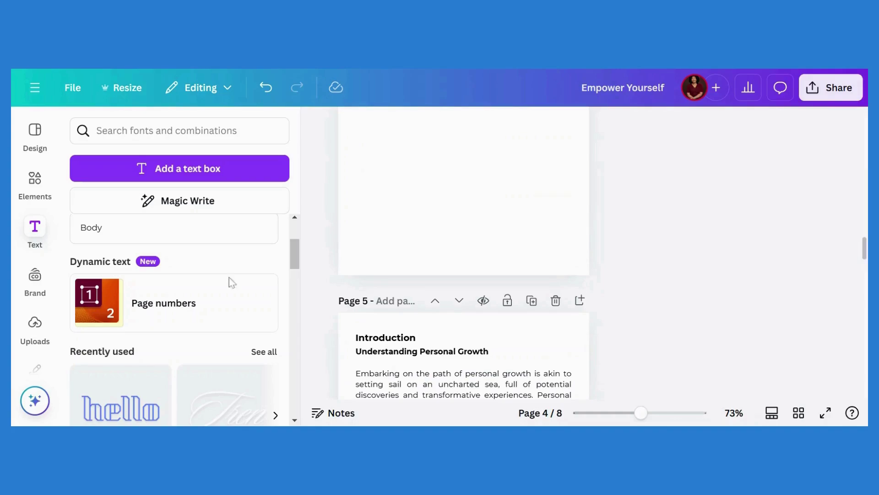
click(162, 315)
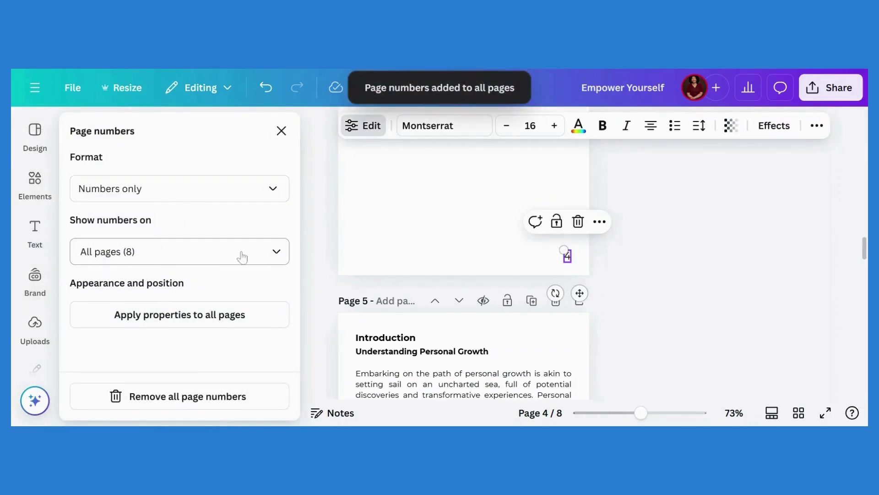
click(276, 253)
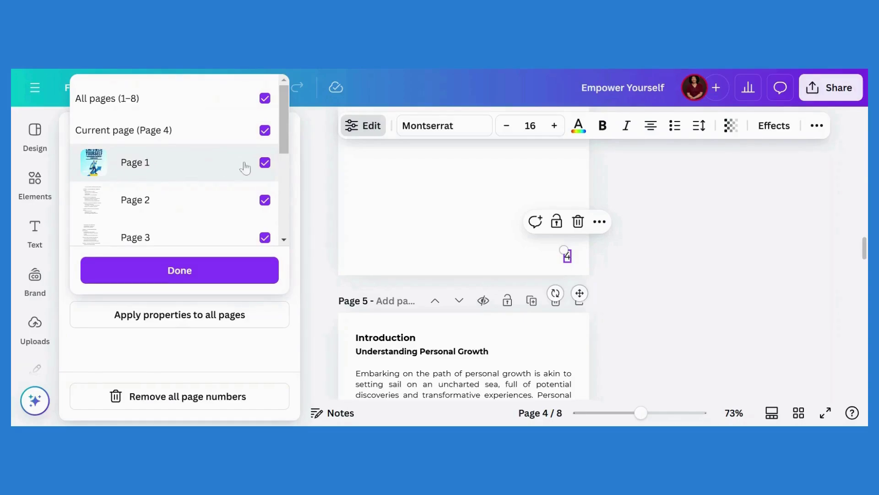
click(266, 162)
drag(290, 133, 298, 237)
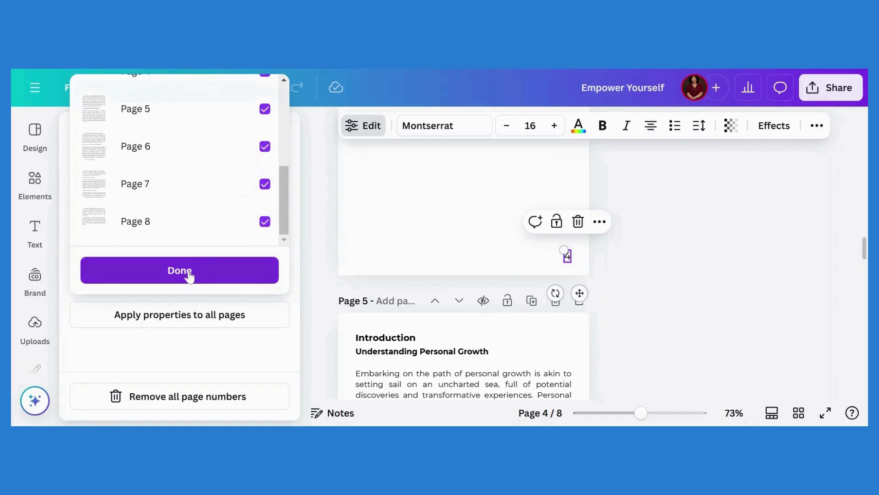
click(189, 275)
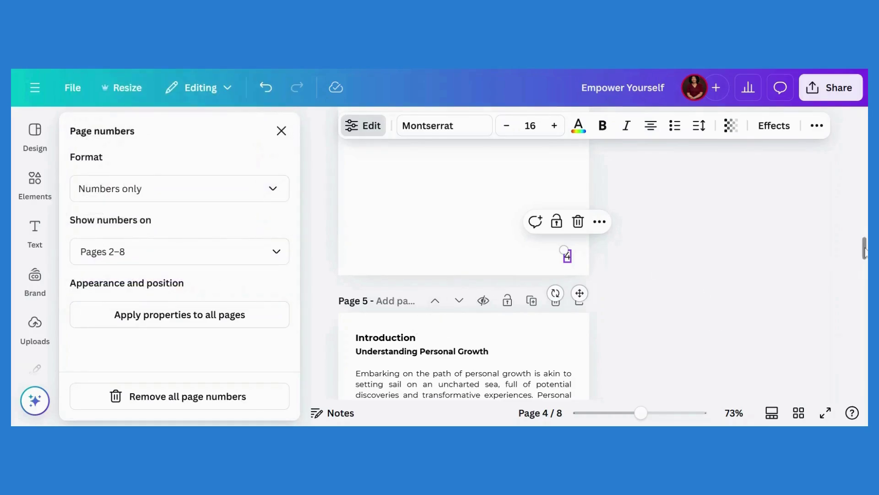
Scroll through pages 3–8 to confirm each shows its page number, then return to page 2.
drag(865, 250, 859, 151)
scroll(859, 151, down, 10)
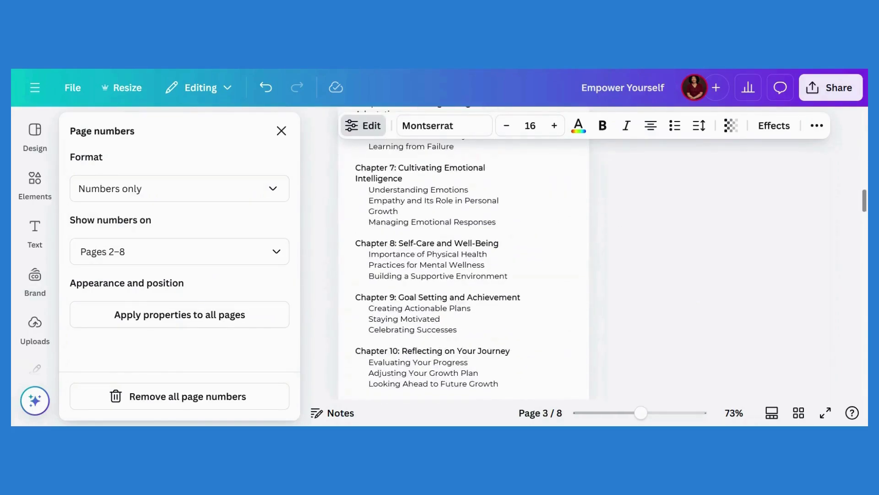
scroll(464, 254, down, 15)
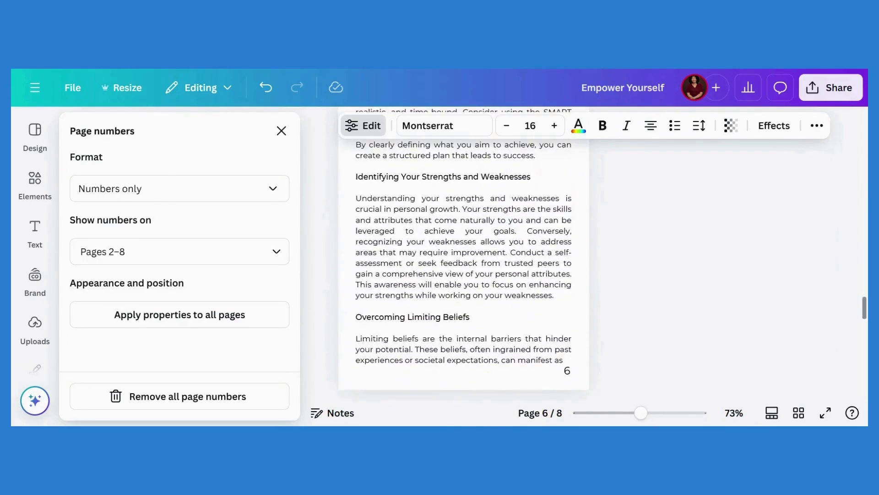
scroll(463, 254, down, 8)
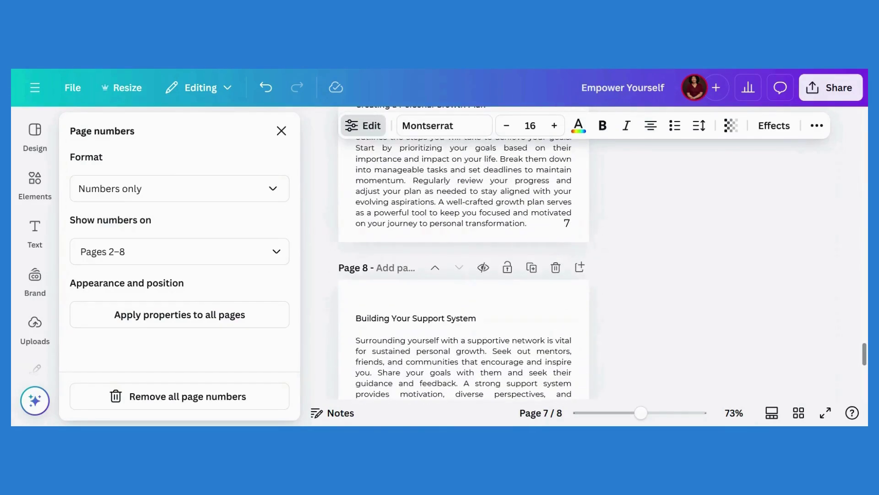
scroll(857, 348, down, 5)
scroll(858, 348, up, 6)
drag(857, 348, 837, 152)
From Share, open the download settings and review file types, keeping PNG at 512 × 800 px.
click(825, 100)
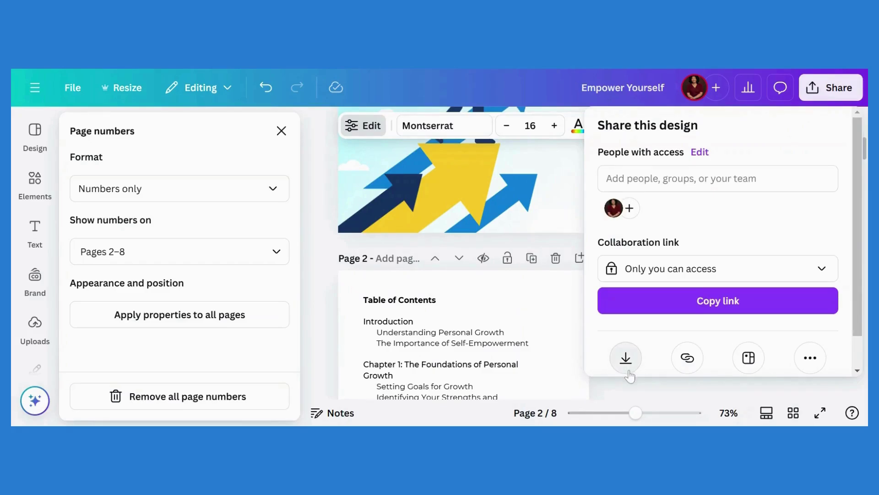
drag(861, 299, 862, 334)
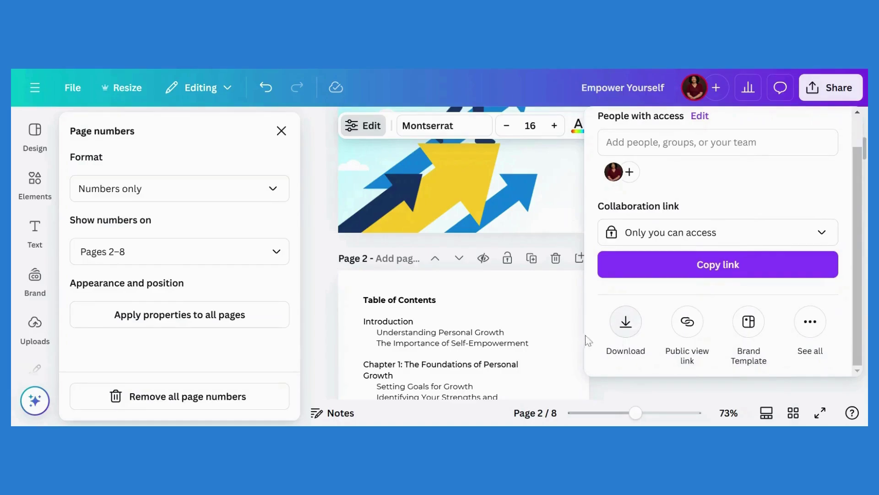
click(627, 333)
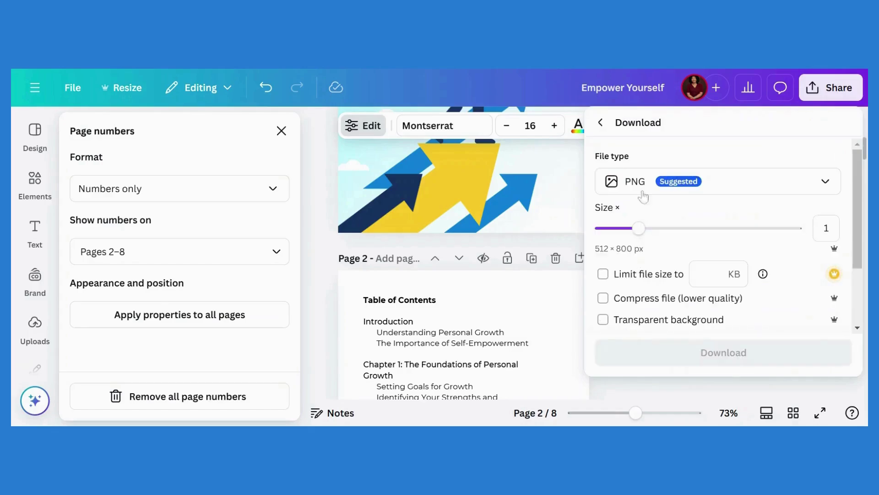
click(826, 181)
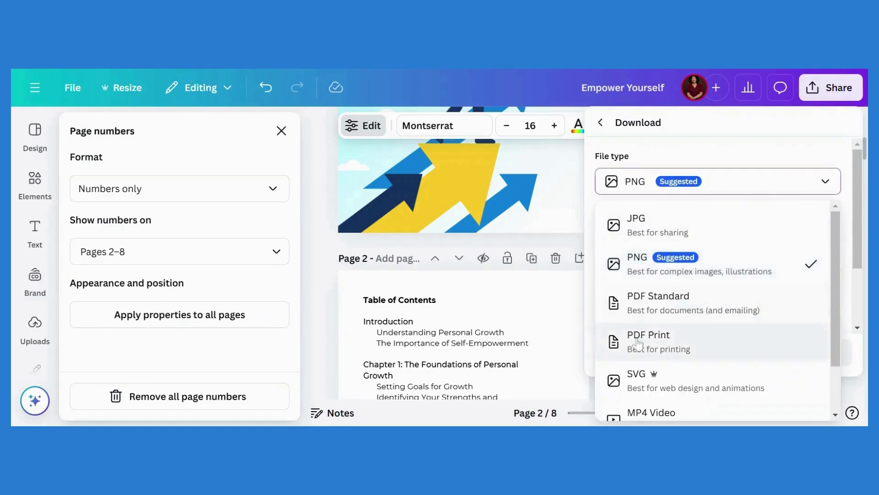
key(Escape)
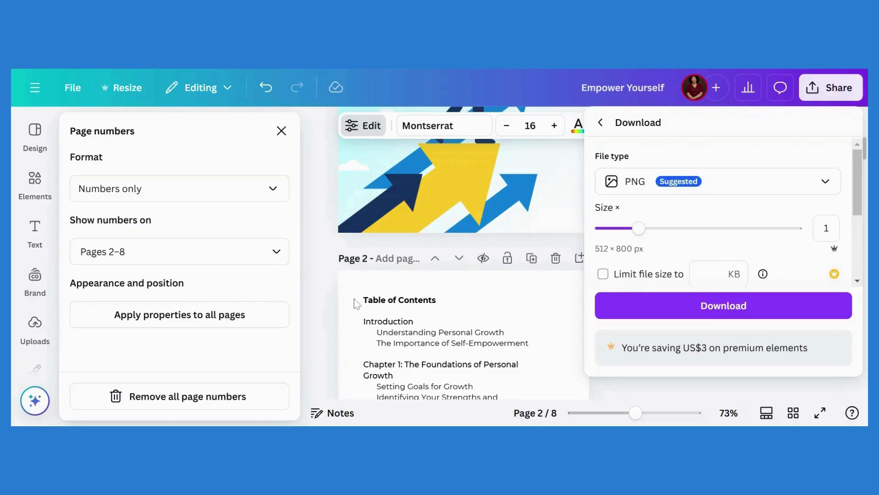
Close the download options without downloading, leaving the eight-page numbered ebook in view.
key(Escape)
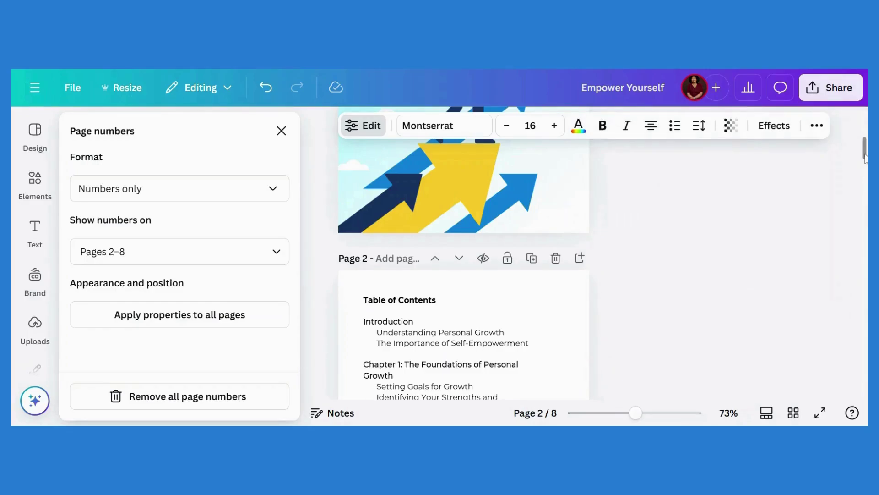
mouse_move(865, 155)
mouse_down()
mouse_move(865, 264)
mouse_move(866, 130)
mouse_move(865, 173)
mouse_up()
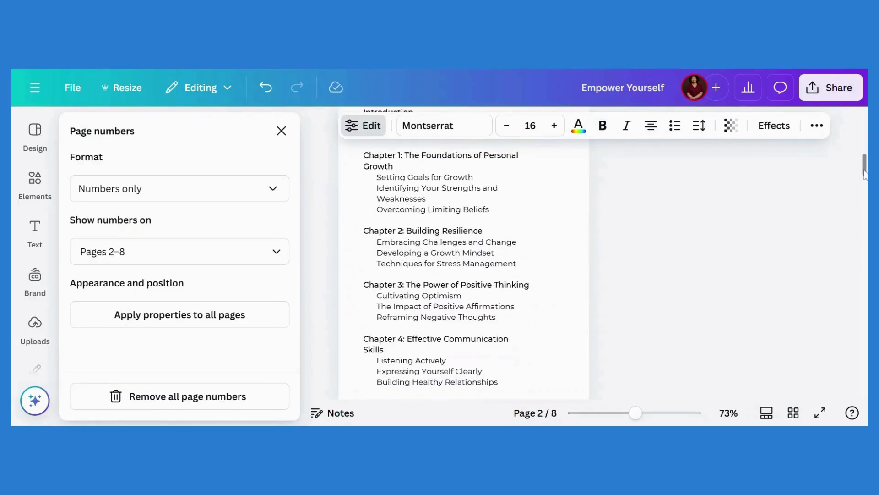